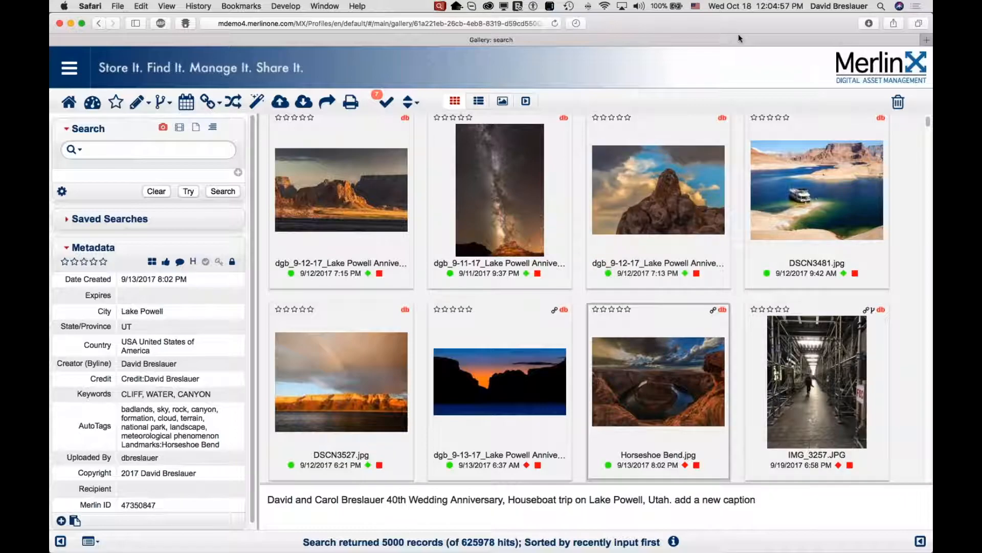
Examine the hover details shown for the gallery thumbnails, especially Horseshoe Bend.jpg.
mouse_move(664, 373)
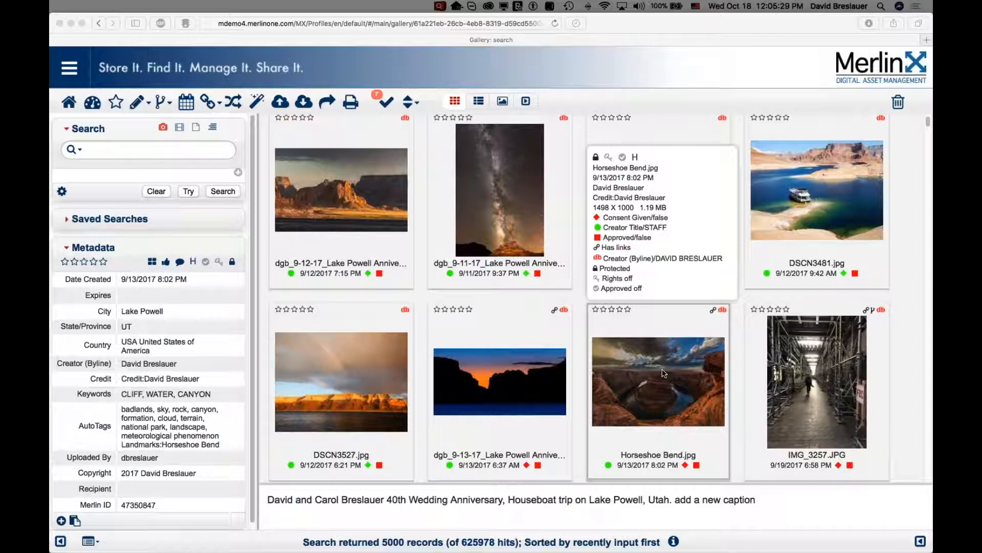
mouse_move(521, 361)
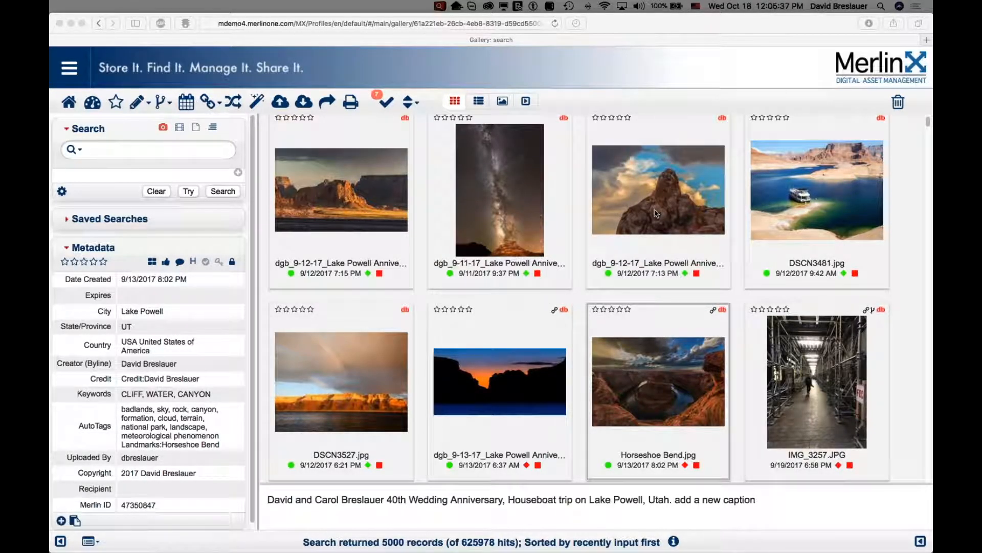
mouse_move(647, 216)
mouse_move(644, 352)
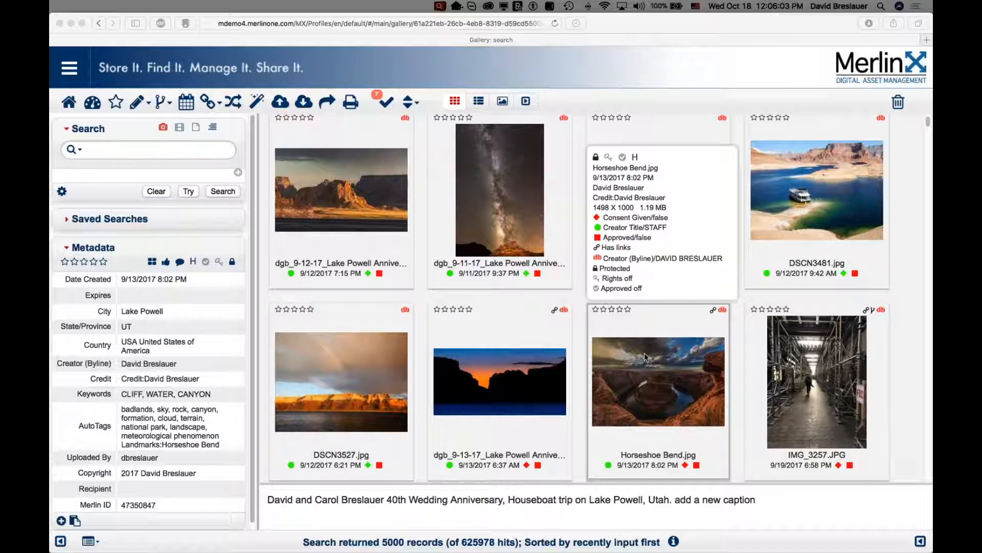
mouse_move(725, 310)
In Administration's Color Codes, add a red Creator Title match value named Contractor as a new row.
click(71, 77)
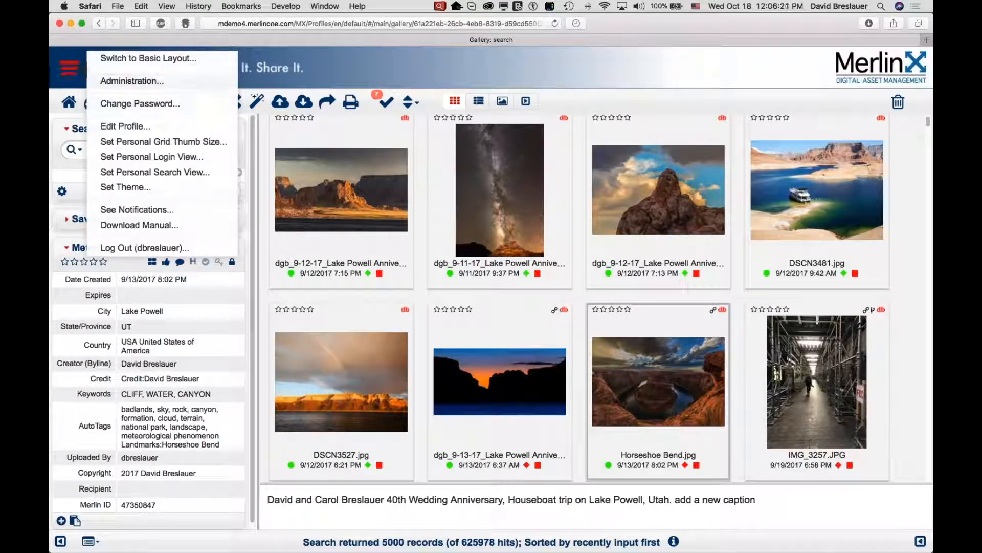
click(117, 81)
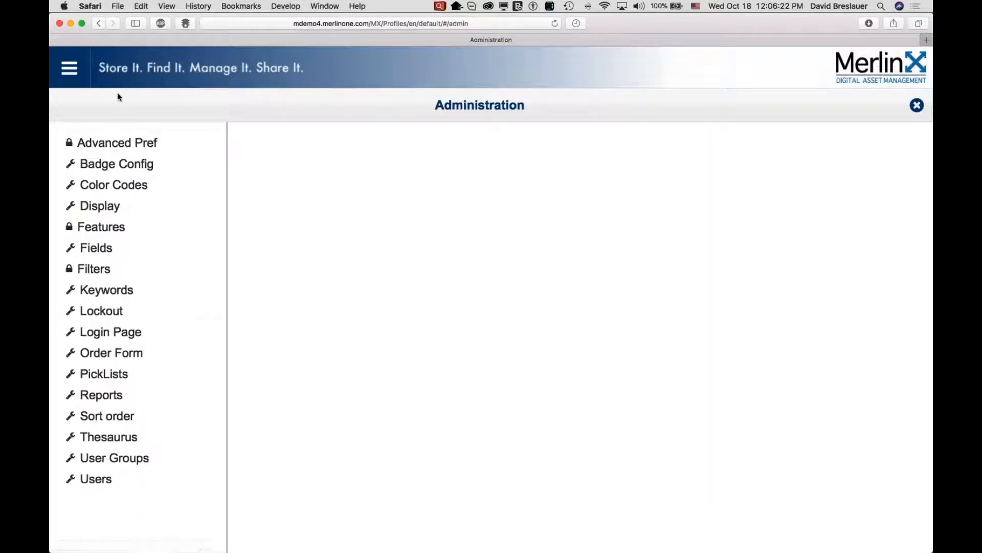
click(125, 186)
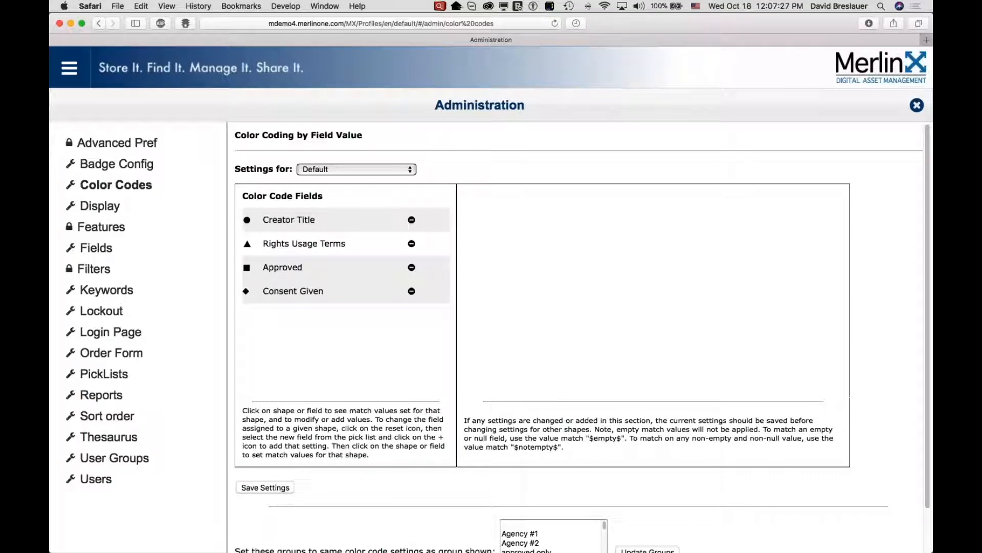
click(298, 221)
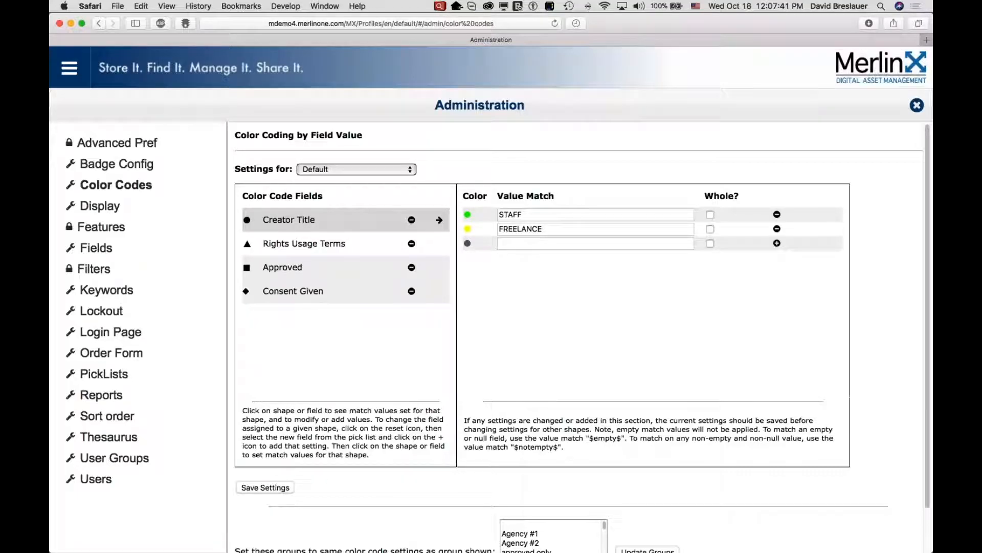
click(467, 243)
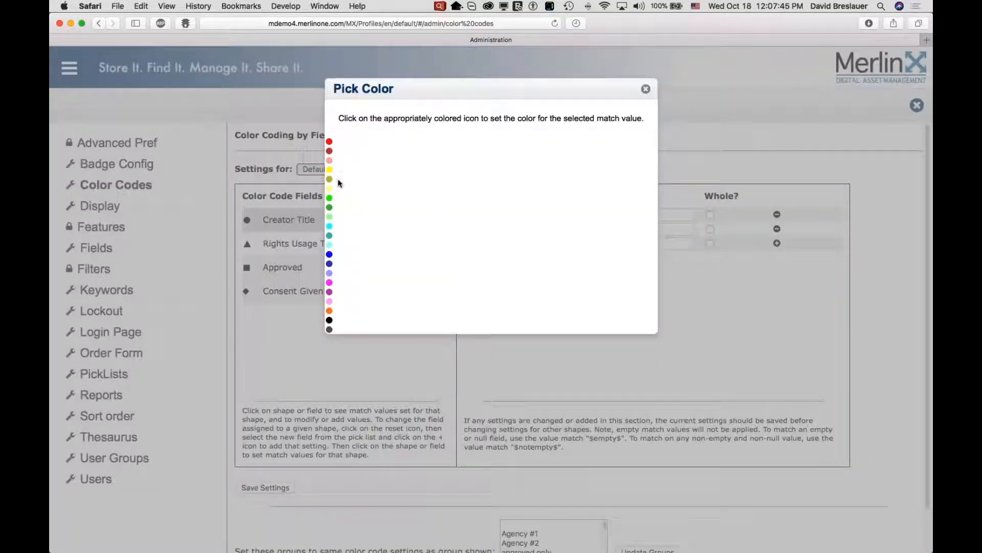
click(330, 148)
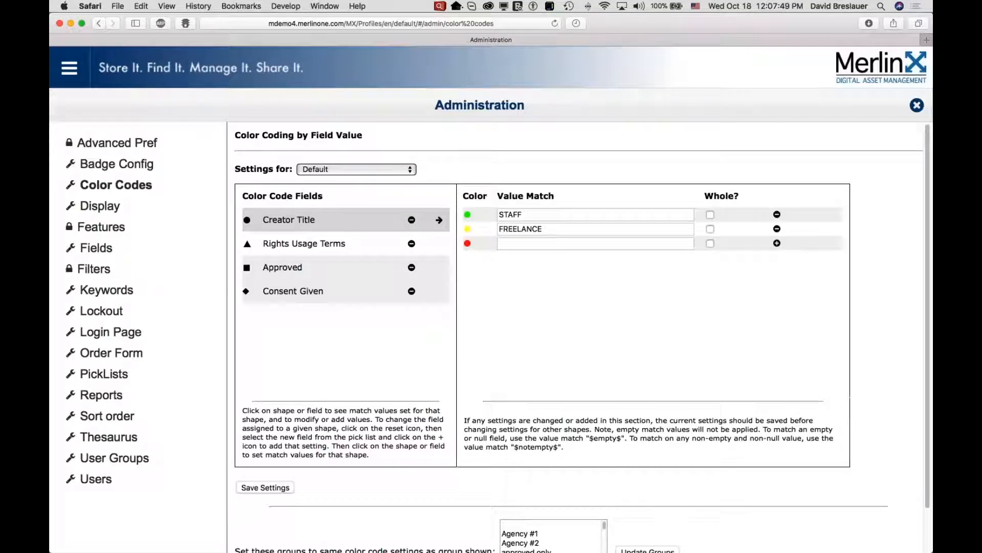
click(506, 243)
text(Contractor)
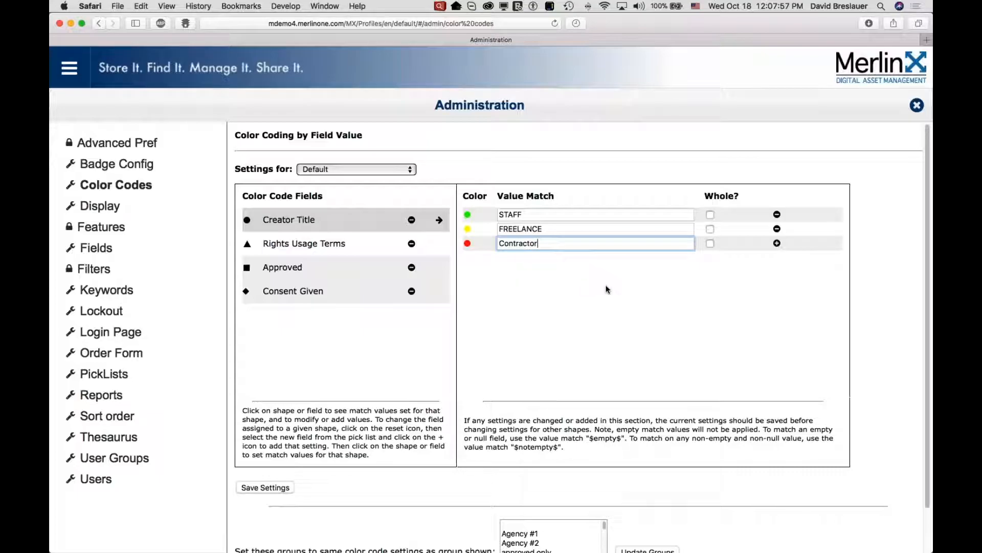
click(776, 243)
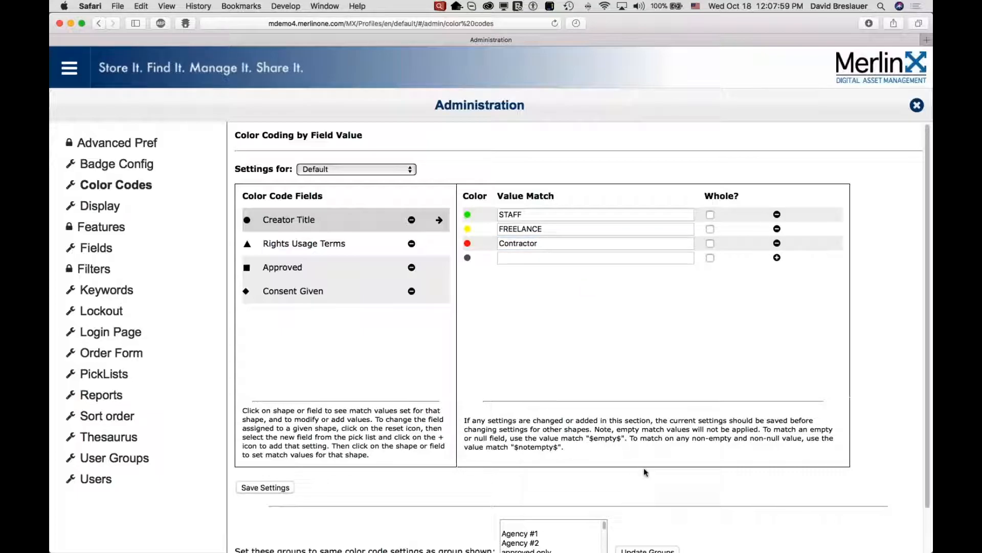
Review the user groups available in the color code settings selector, keeping Default.
click(646, 550)
click(336, 170)
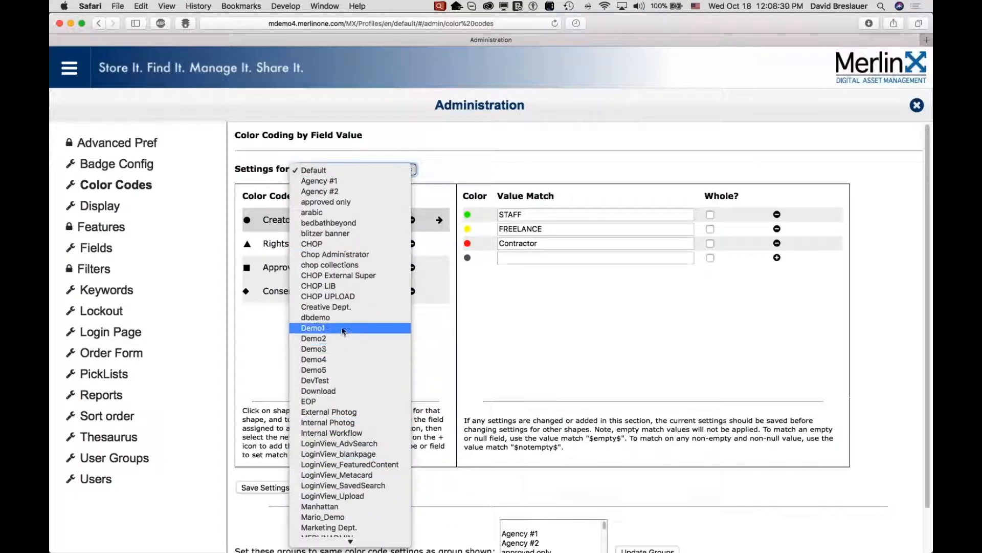
click(333, 172)
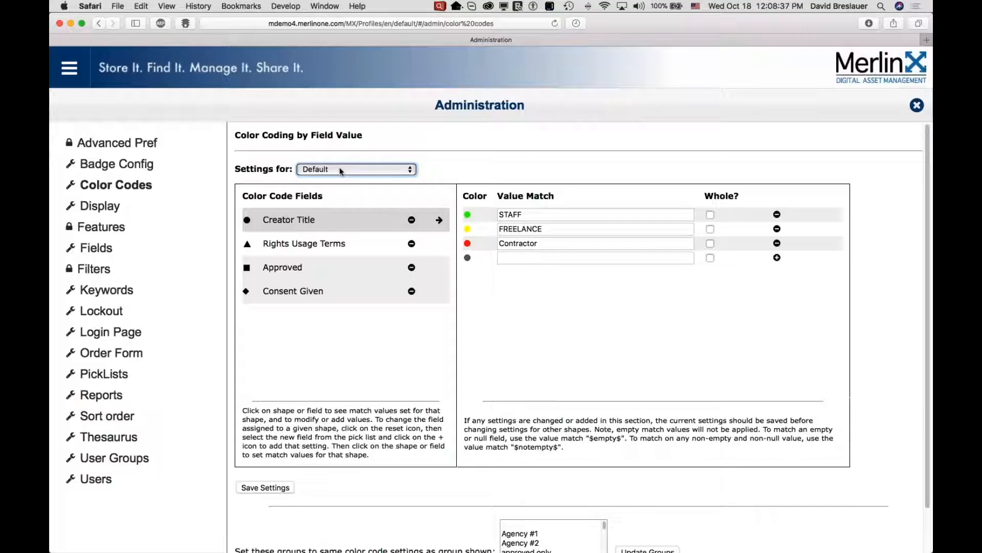
Open Badge Config, review the match settings of each right-side badge, then close Administration.
click(138, 170)
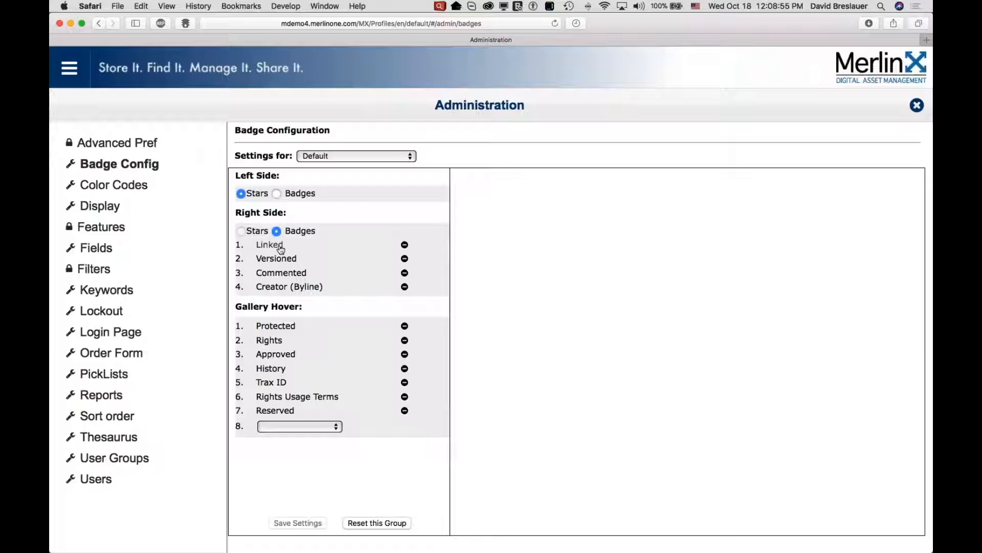
scroll(281, 249, down, 1)
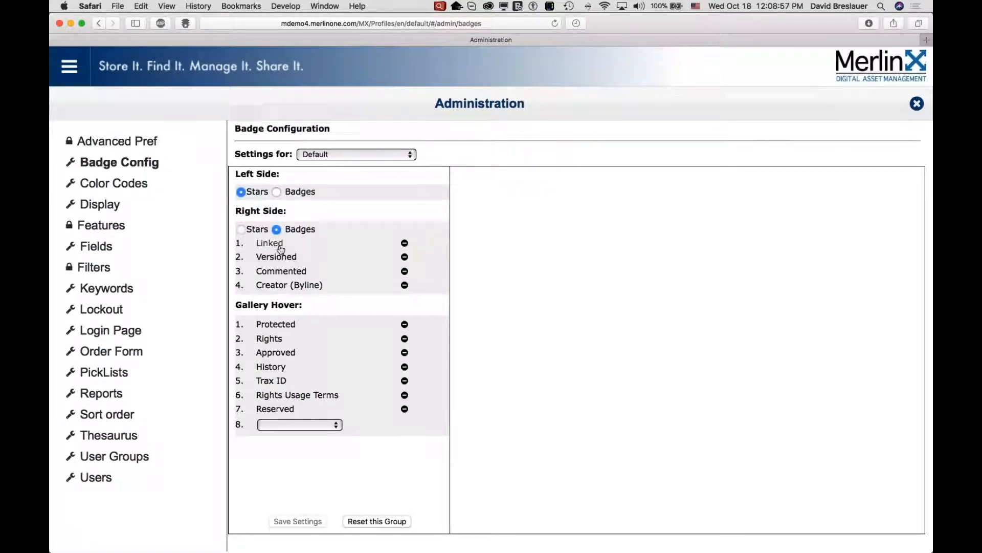
scroll(280, 250, down, 1)
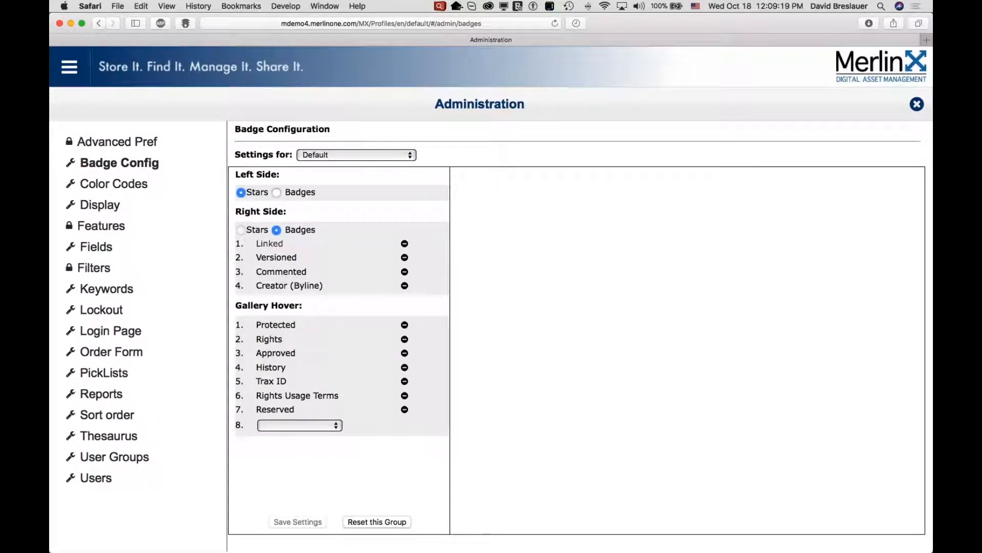
click(271, 244)
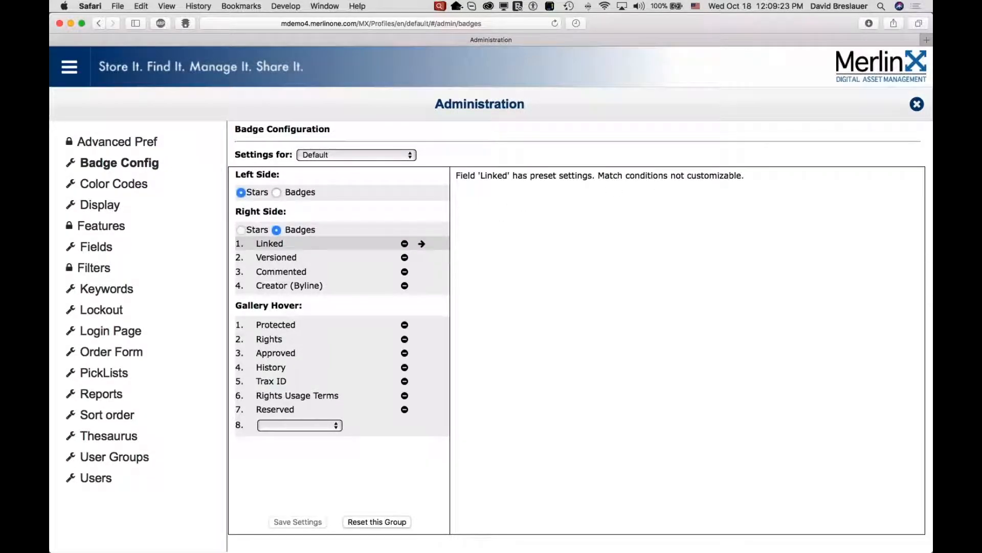
click(303, 261)
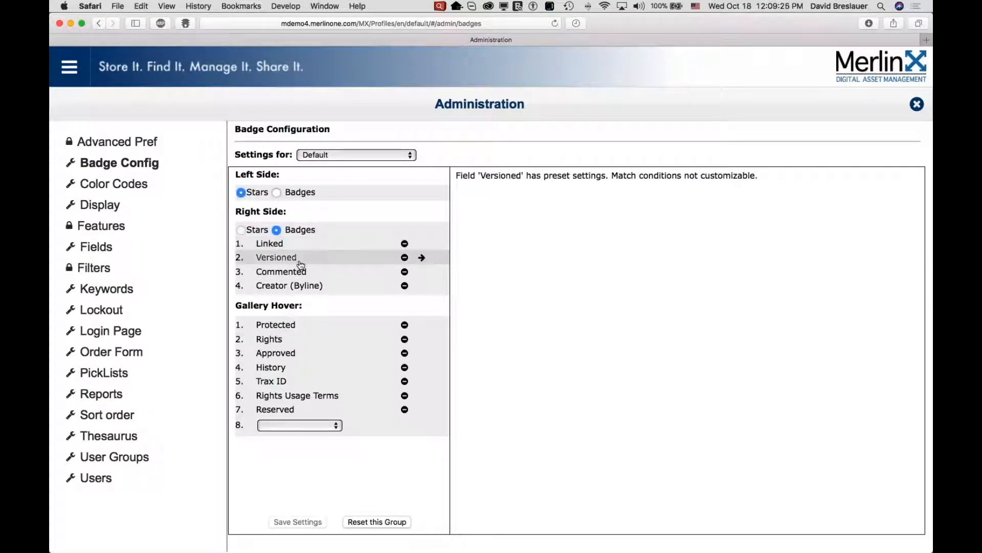
click(293, 275)
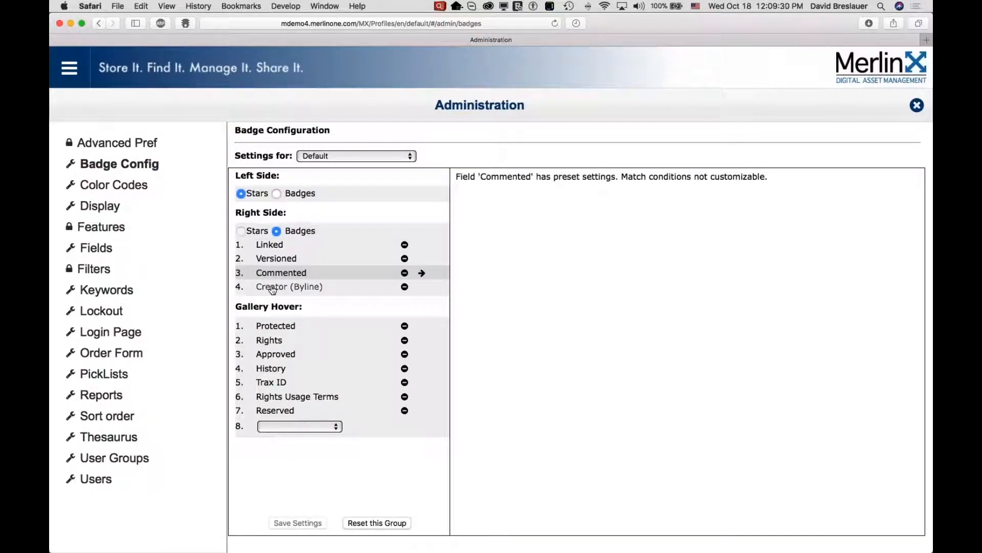
click(273, 287)
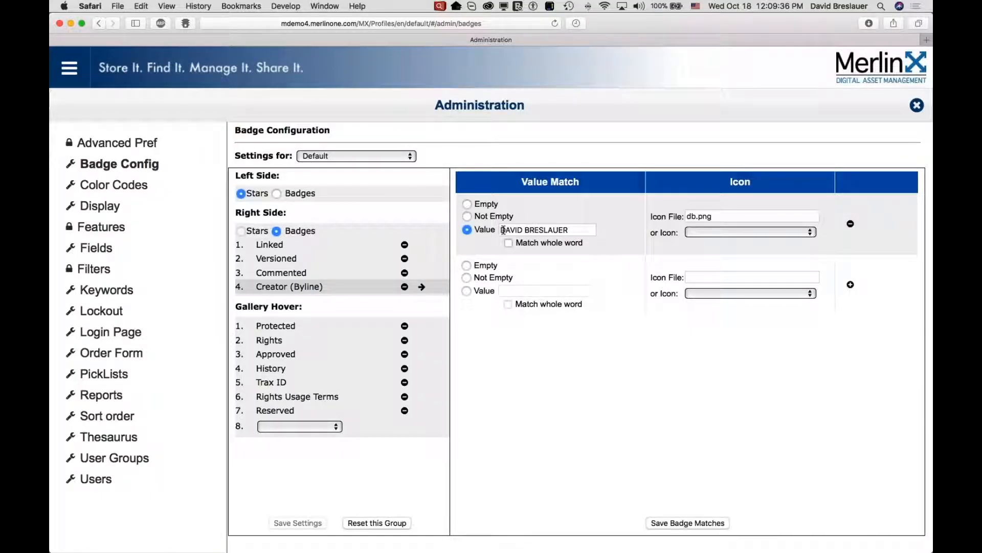
drag(503, 230, 577, 231)
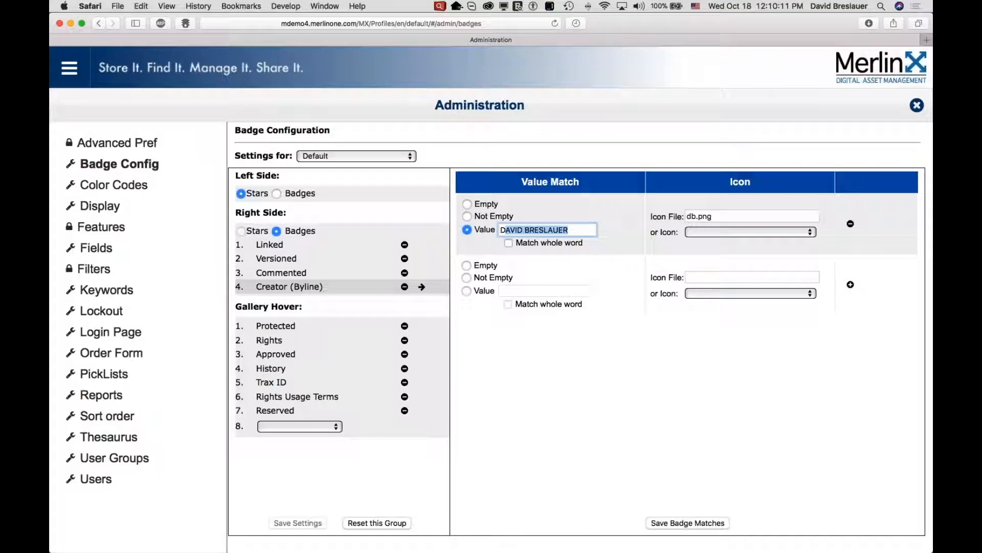
click(915, 106)
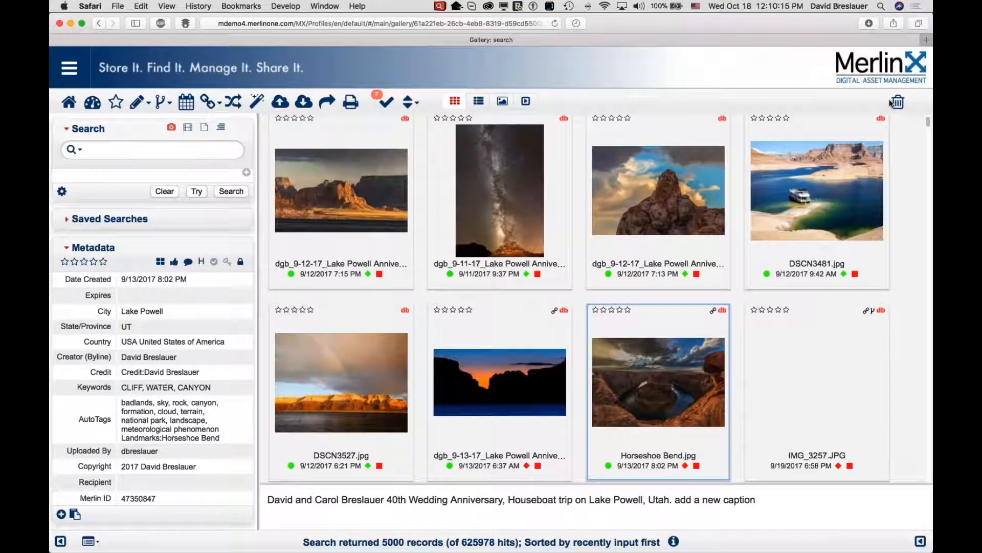
Examine the updated hover details and color badges on the gallery thumbnails.
mouse_move(653, 376)
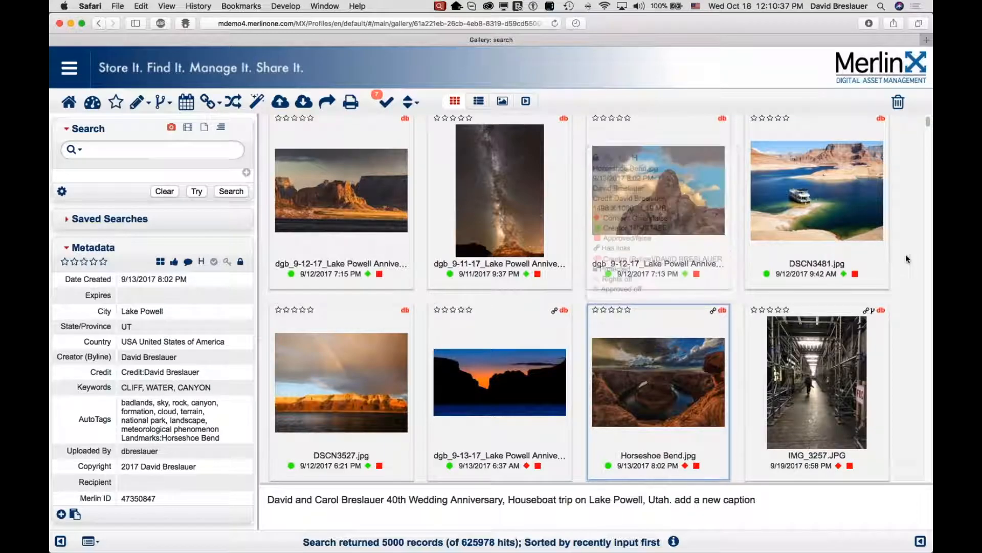
click(921, 36)
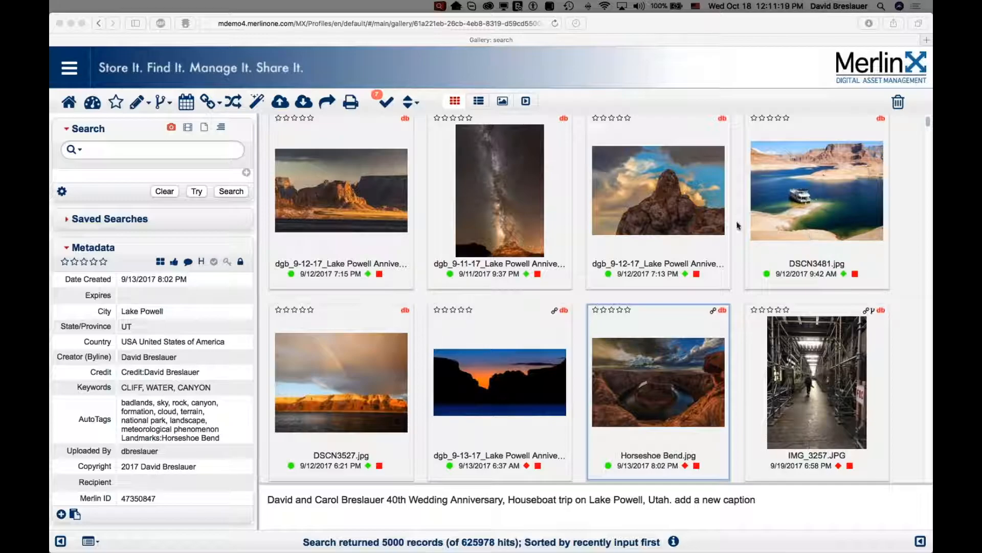
mouse_move(624, 331)
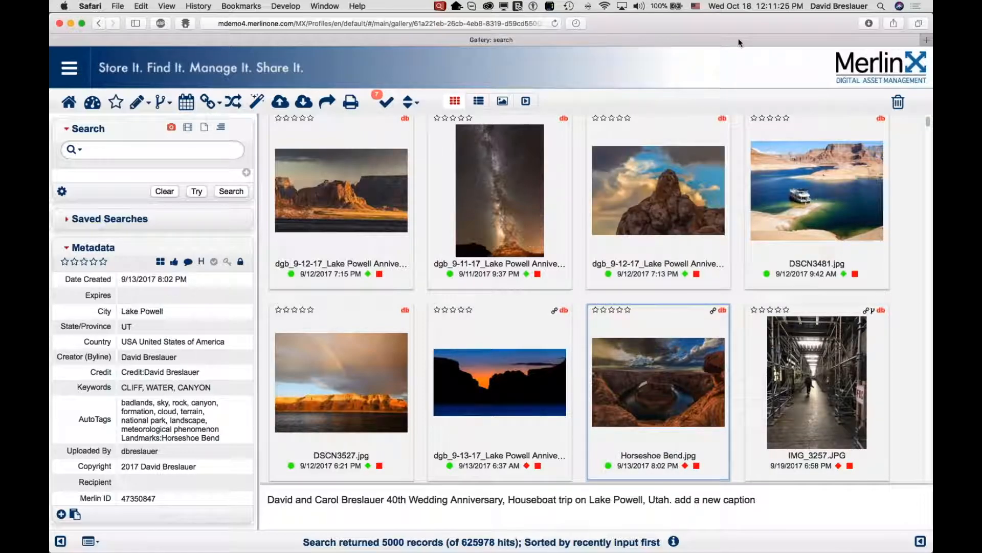
mouse_move(648, 410)
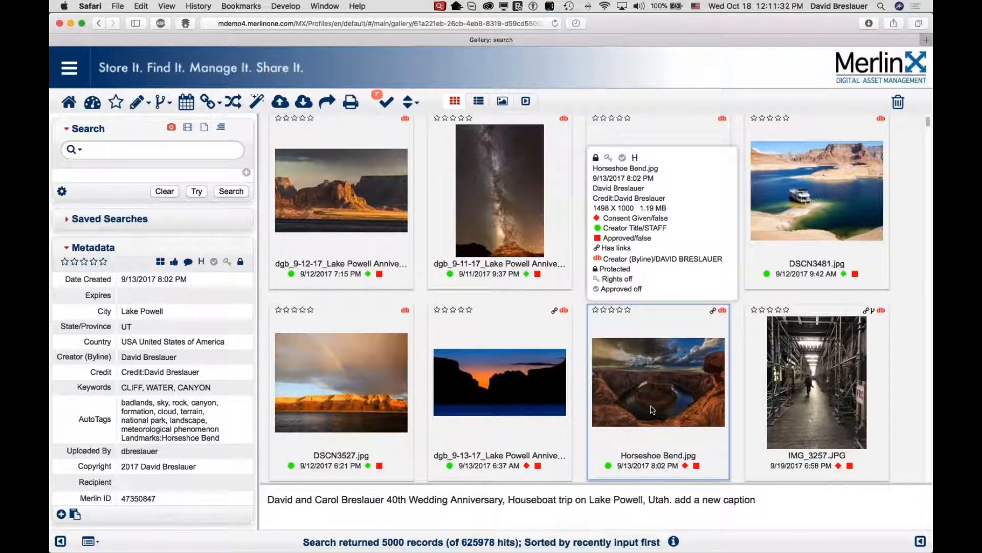
Select Horseshoe Bend.jpg and set up an Email Link share with output images as PNG.
click(653, 409)
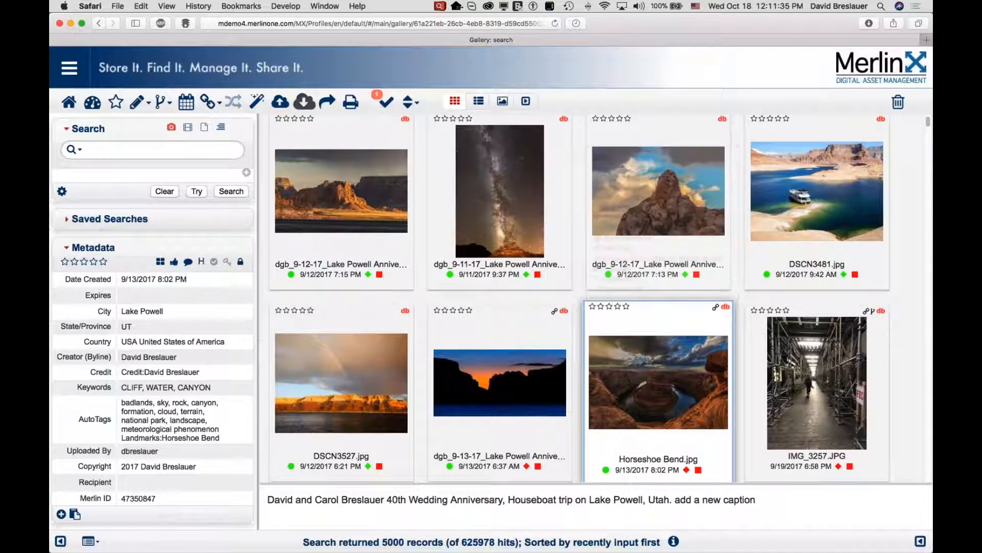
click(327, 104)
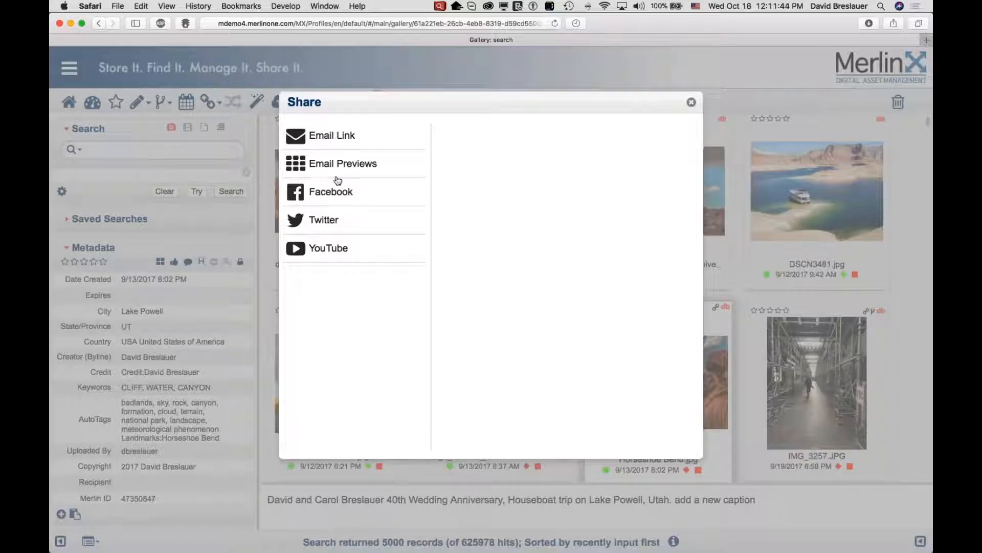
click(334, 137)
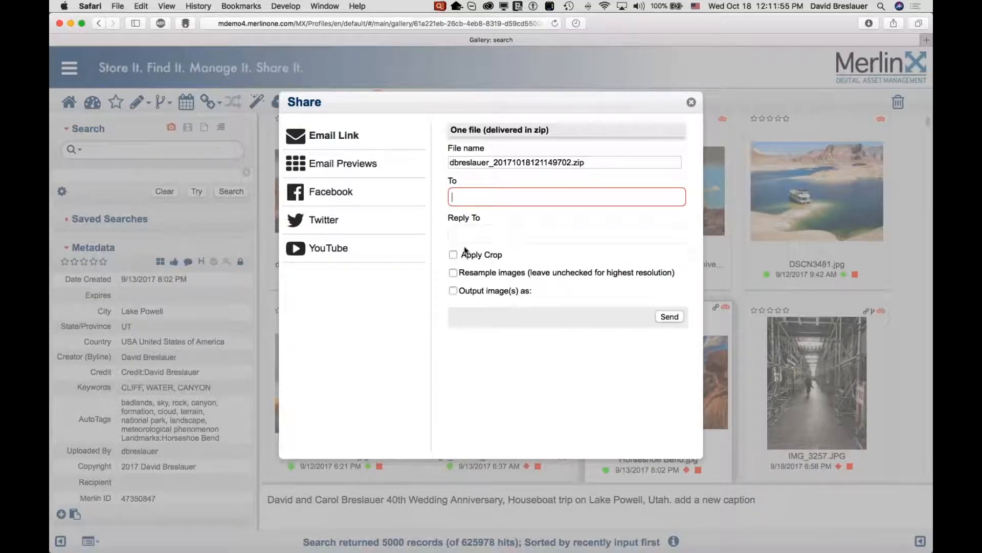
click(453, 290)
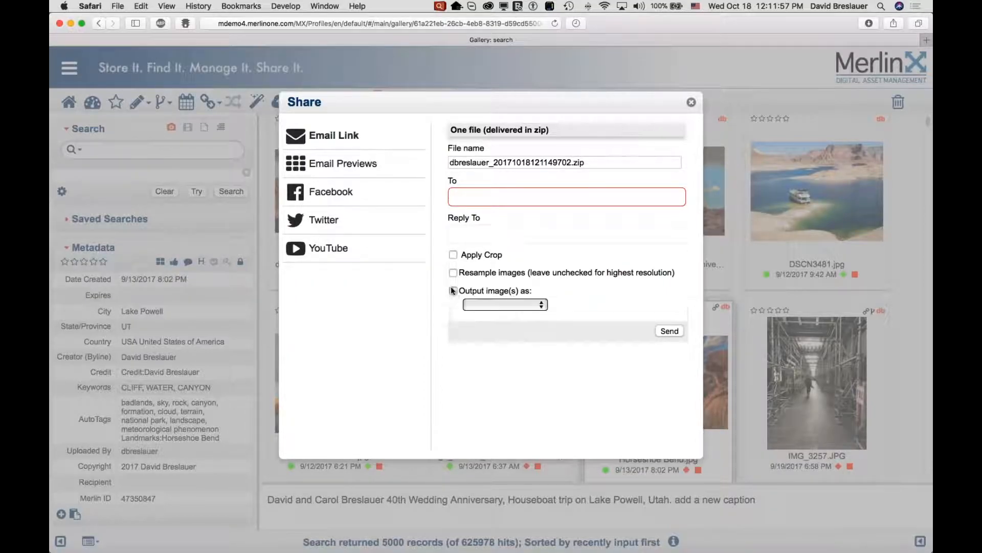
click(481, 306)
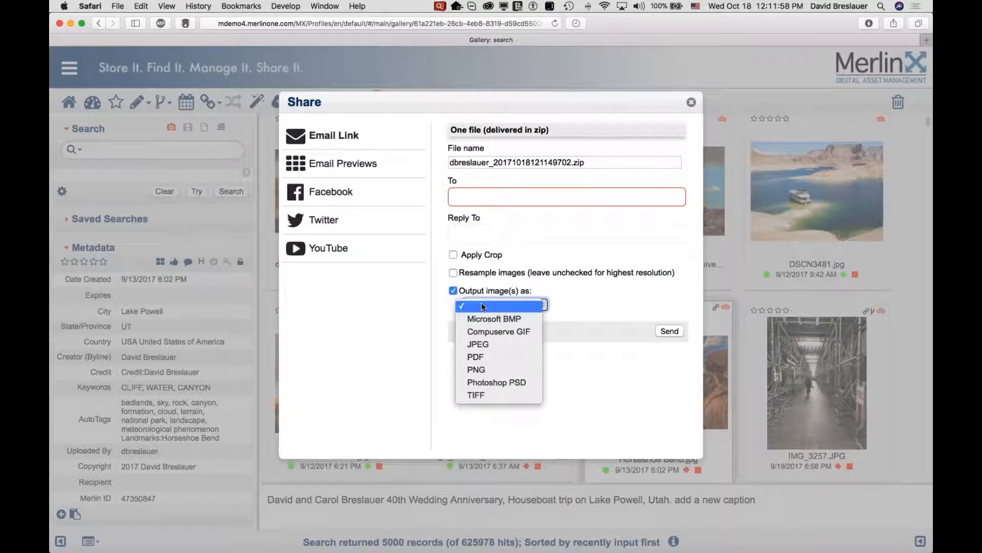
click(486, 370)
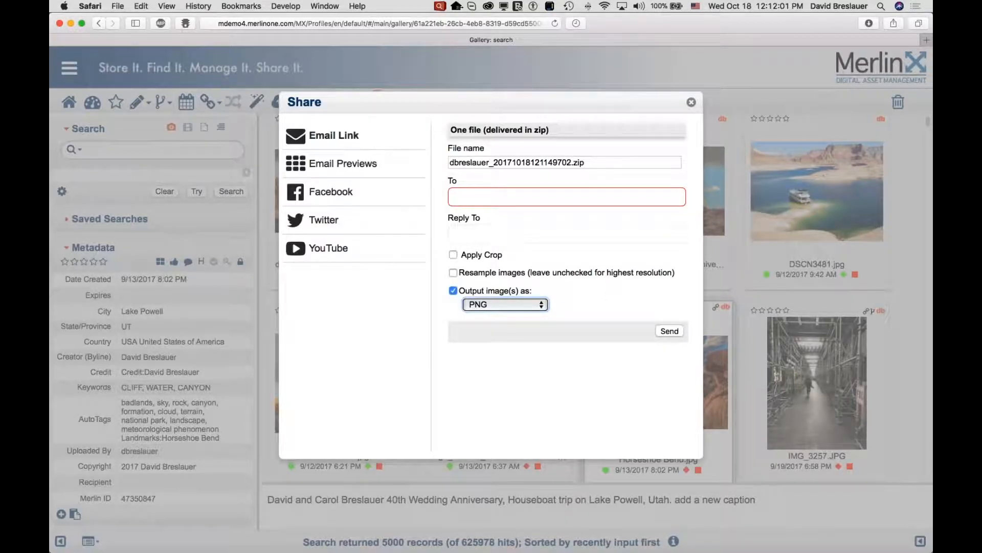
click(473, 196)
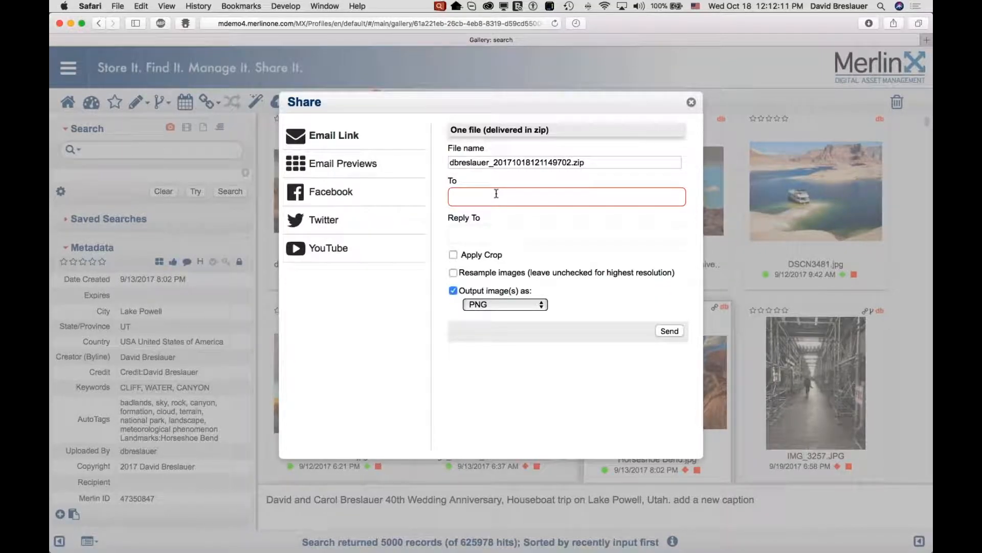
Switch to Email Previews, include download links, and add the recipient's e-mail address to Email To.
click(344, 170)
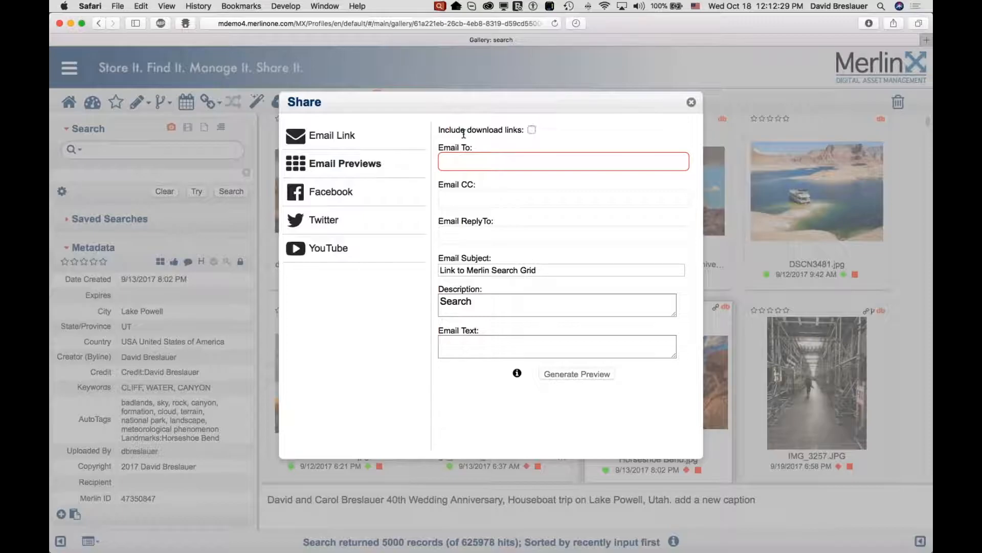
click(532, 130)
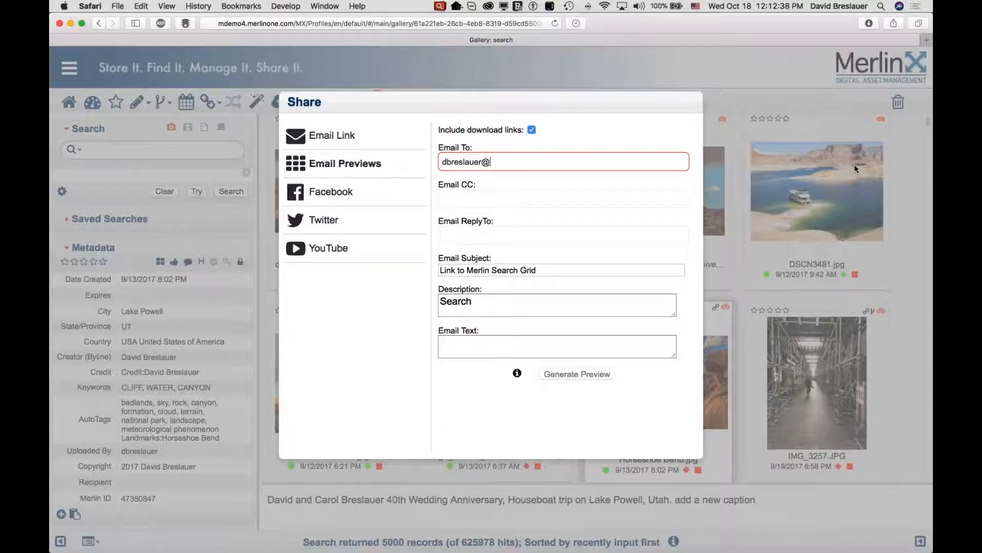
key(Return)
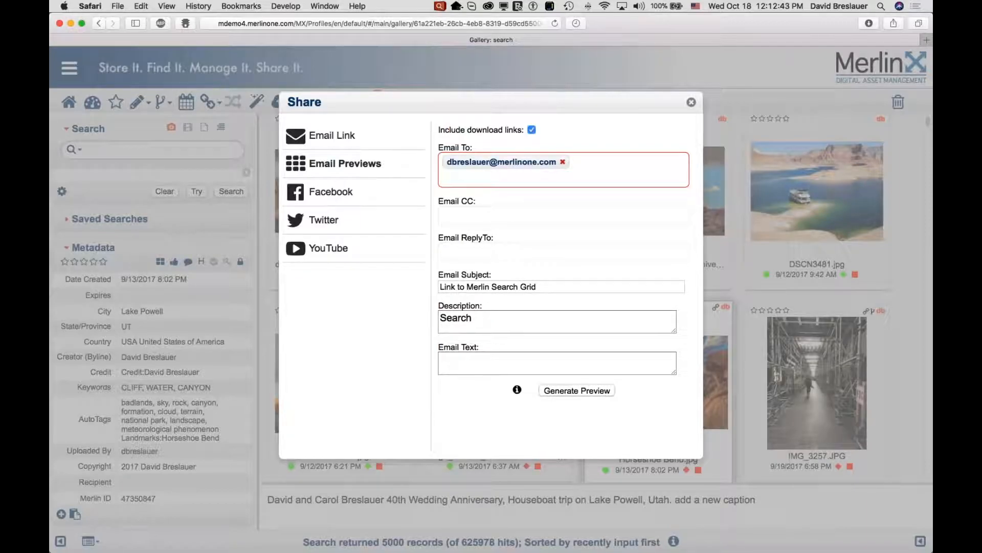
Enter the email text "adding email text that accompanies the email".
click(538, 285)
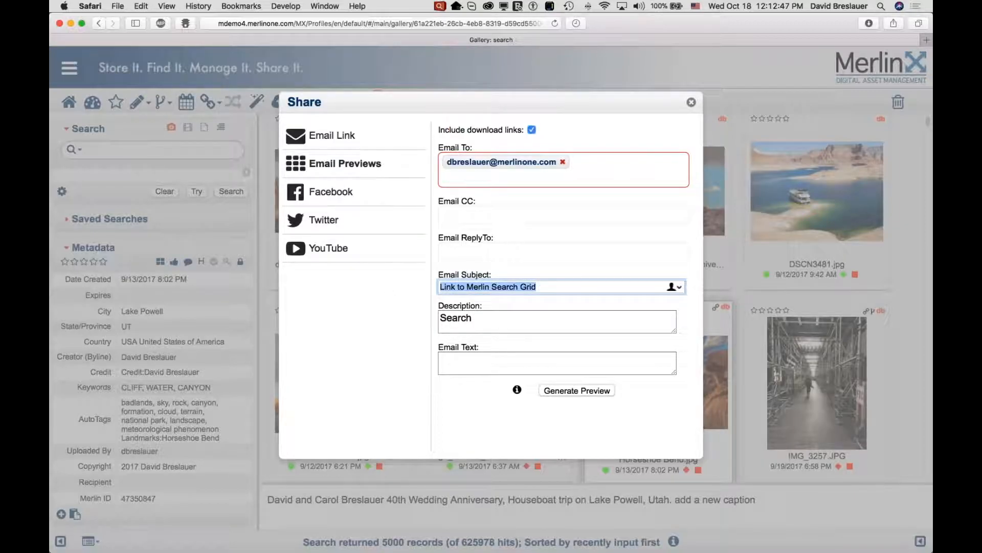
click(481, 322)
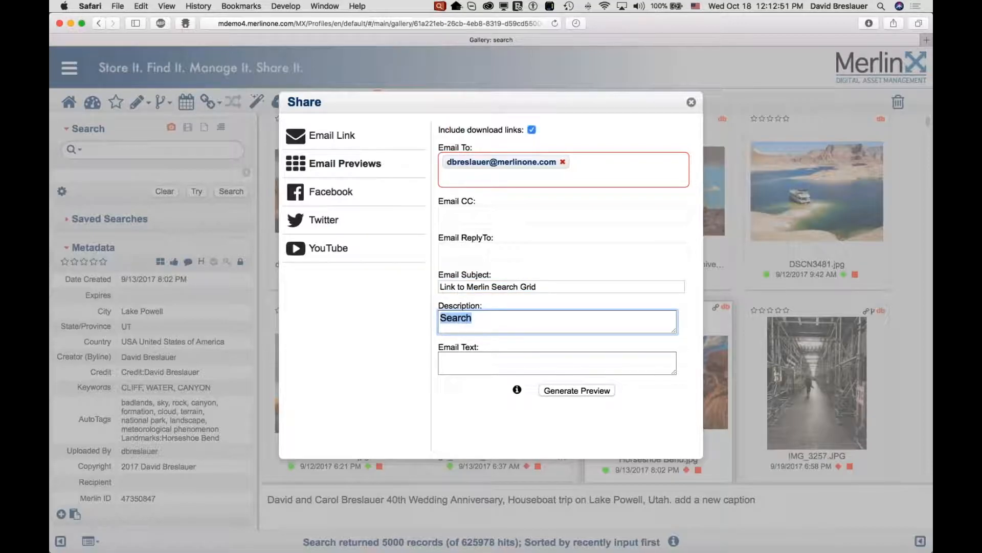
key(Tab)
text(adding email text that ac)
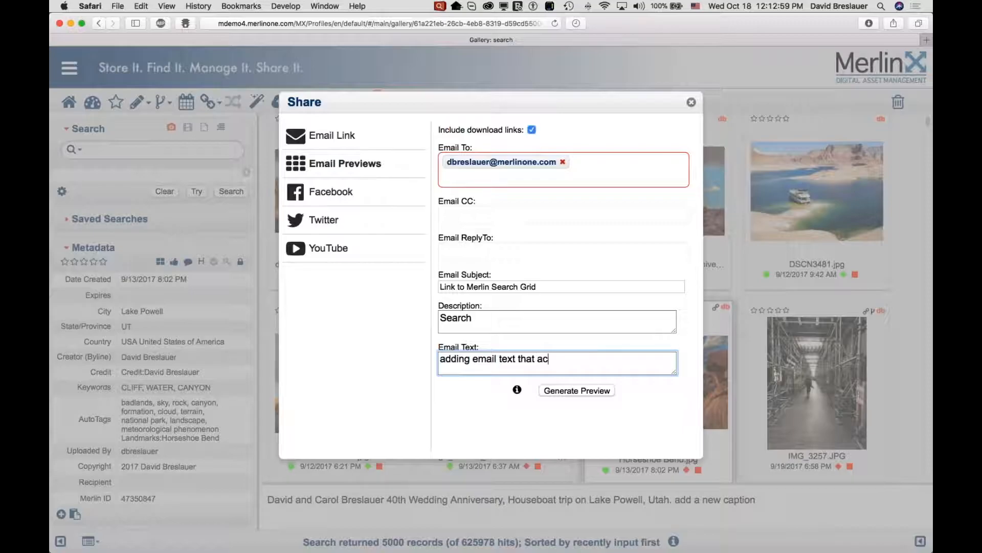
text(companies the email)
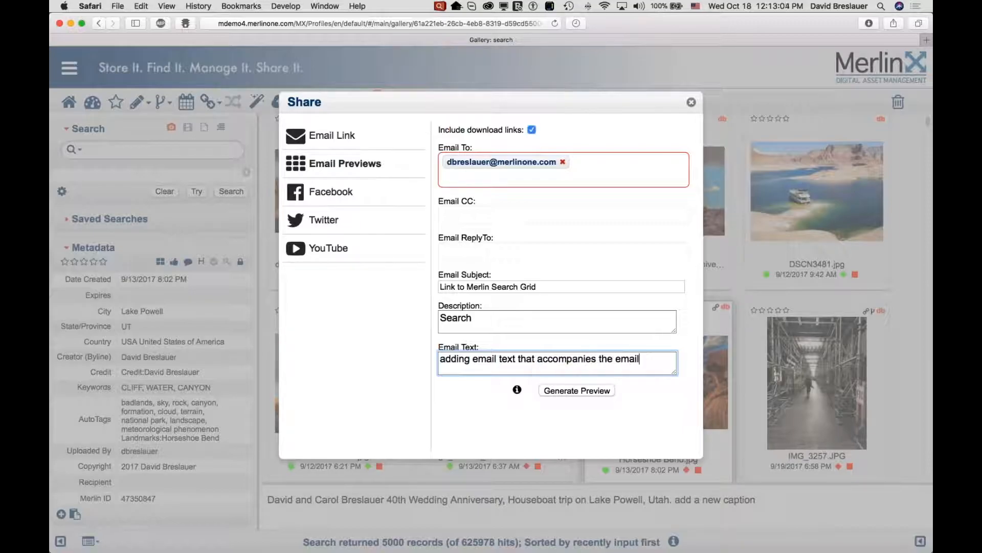
Generate the preview and send the email preview.
click(577, 392)
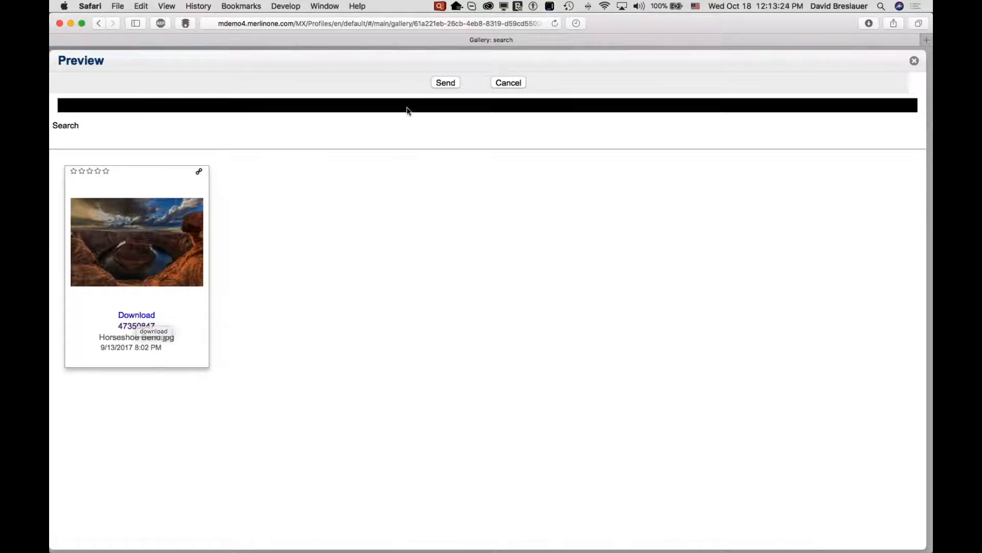
click(444, 82)
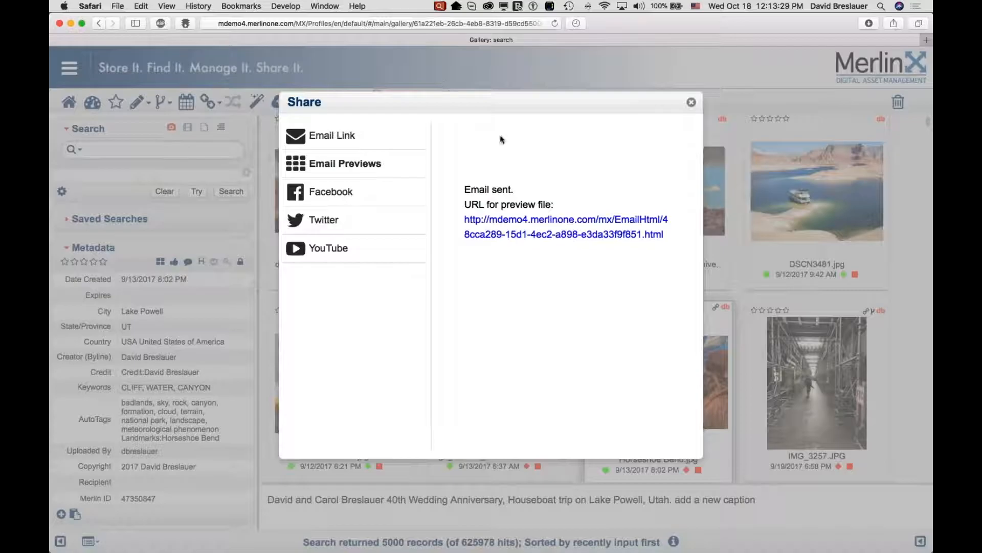
Select the preview file URL and close the Share dialog.
drag(665, 234, 462, 221)
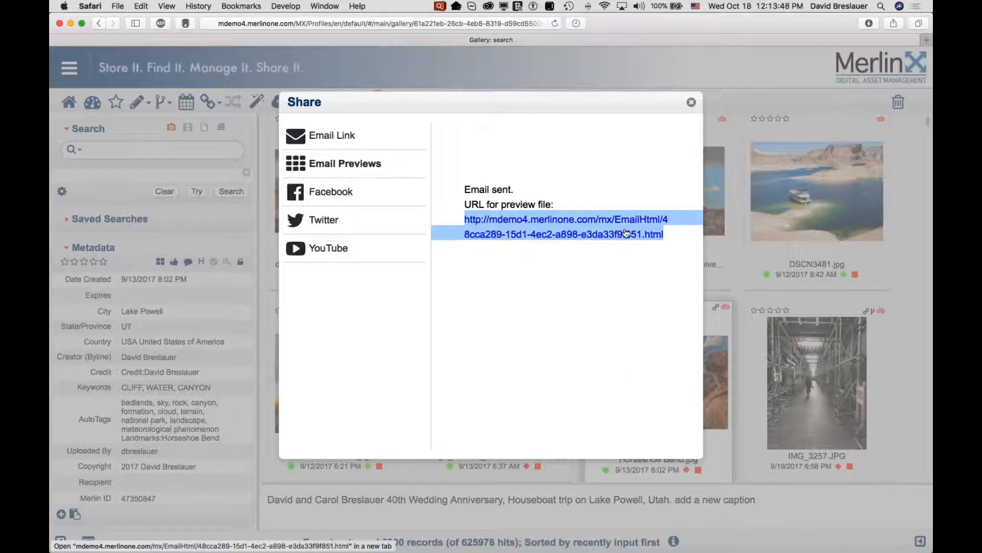
click(692, 102)
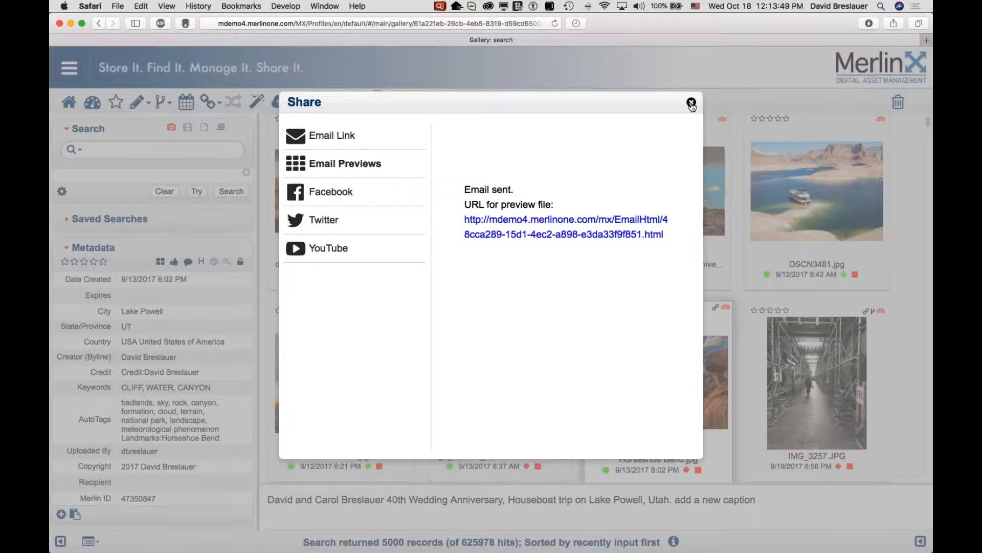
Open Horseshoe Bend.jpg in single view and copy its image address.
double_click(636, 394)
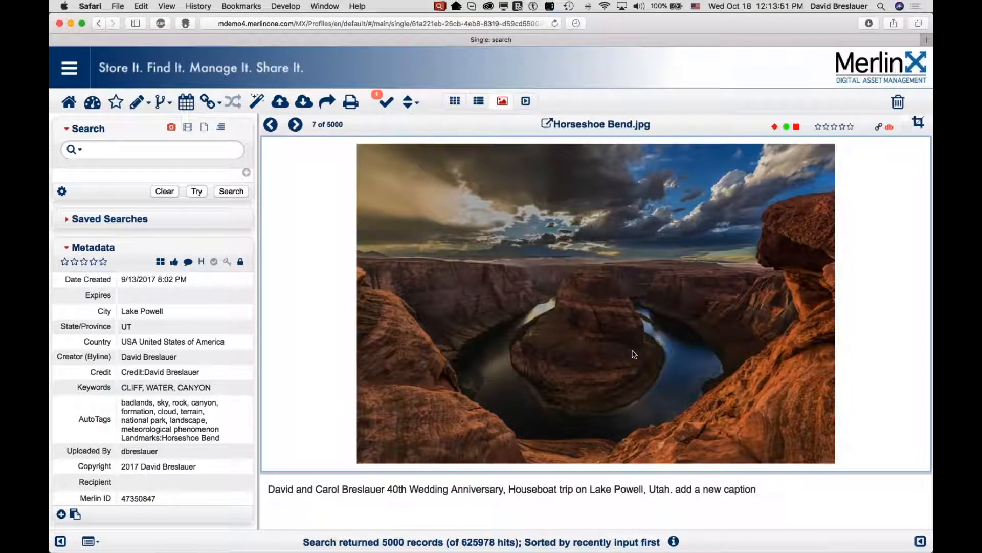
right_click(534, 308)
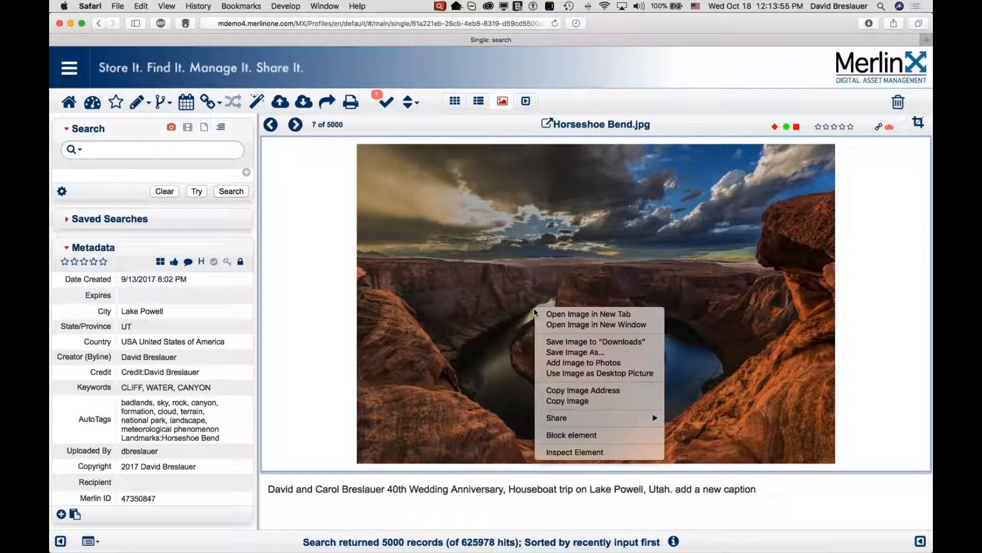
click(579, 391)
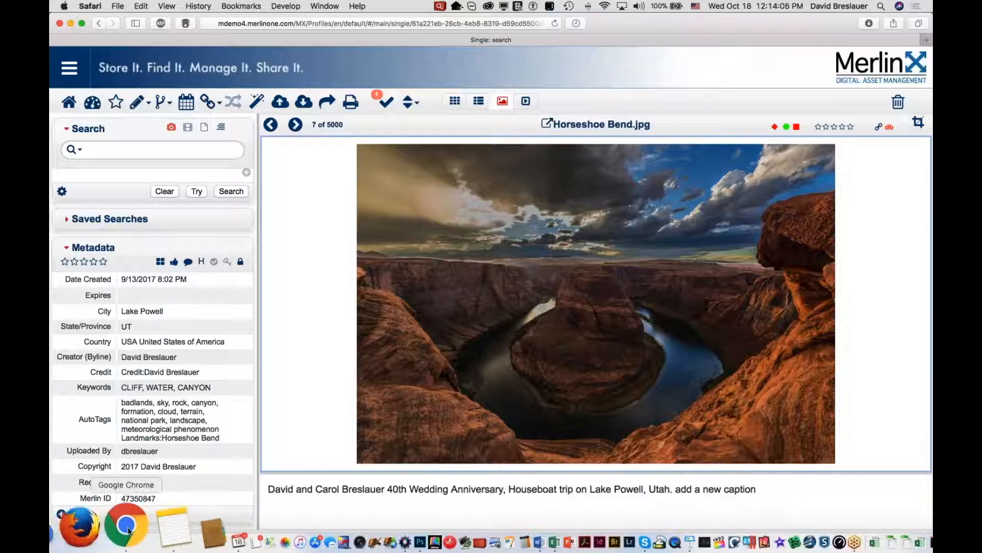
Switch to Google Chrome and open the copied image address in the new tab.
click(128, 535)
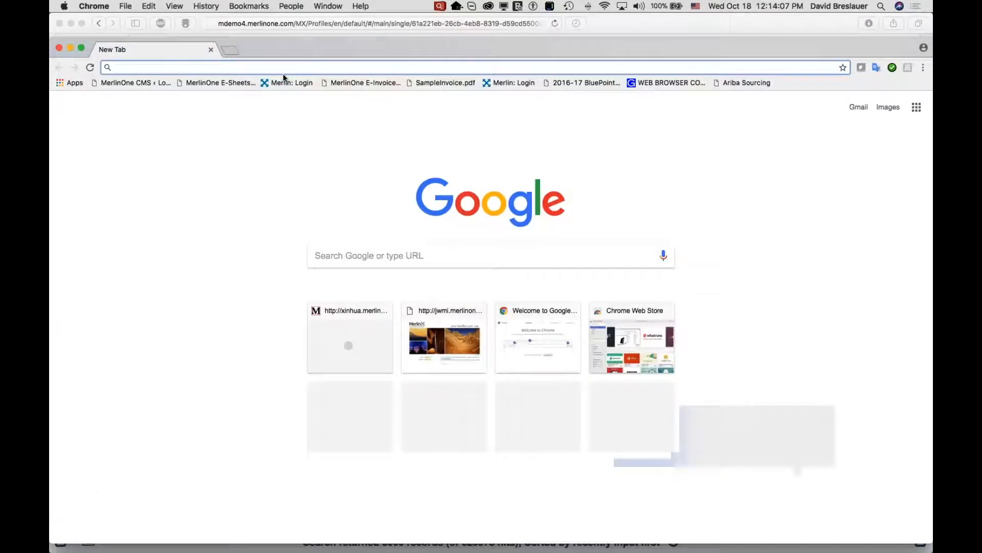
right_click(164, 68)
click(188, 98)
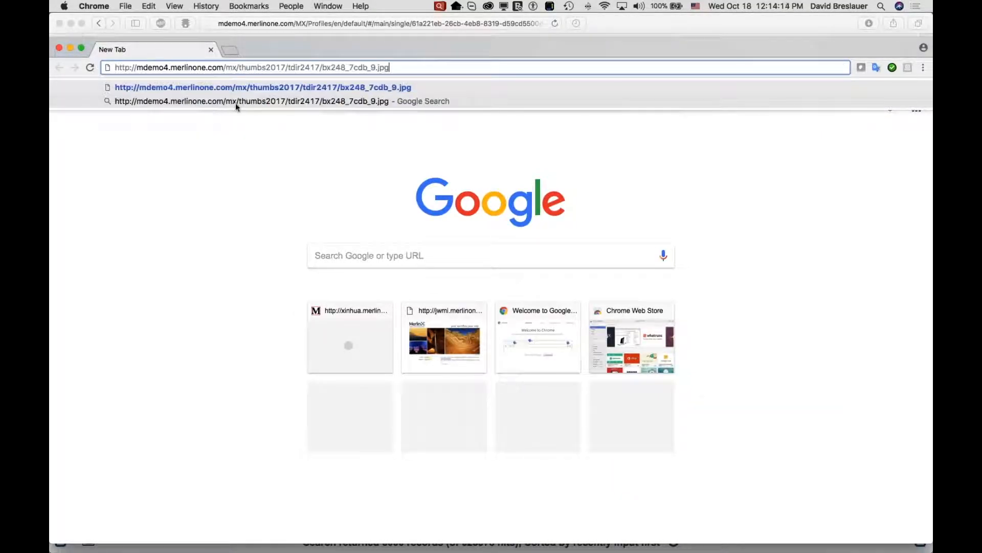
key(Return)
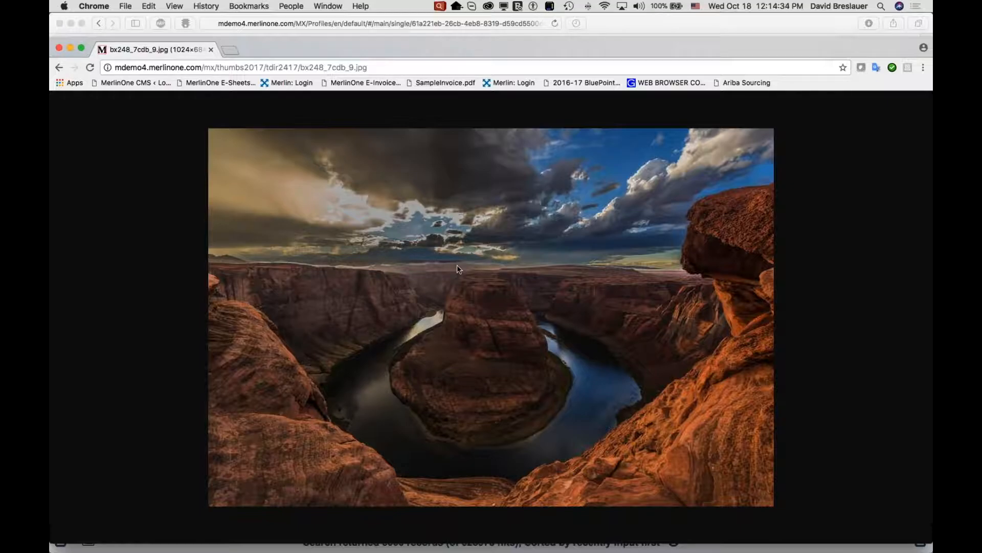
Return to Safari and load the mdemo4.merlinone.com site in a new window.
click(59, 24)
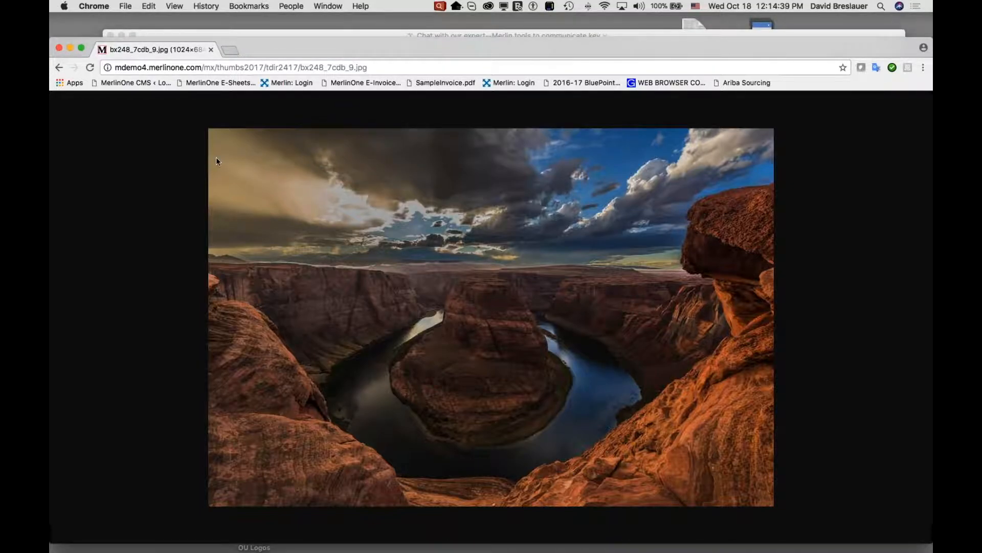
mouse_move(190, 548)
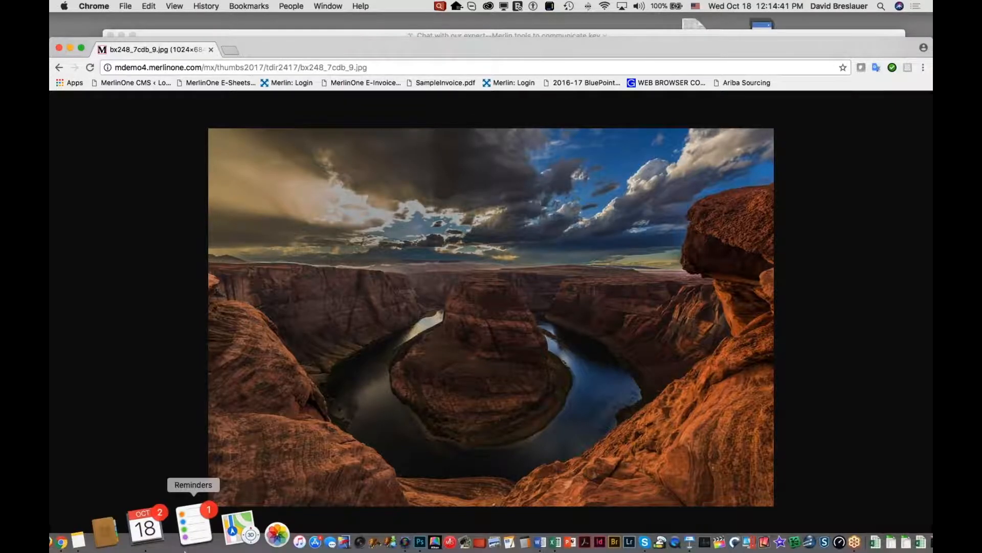
click(97, 527)
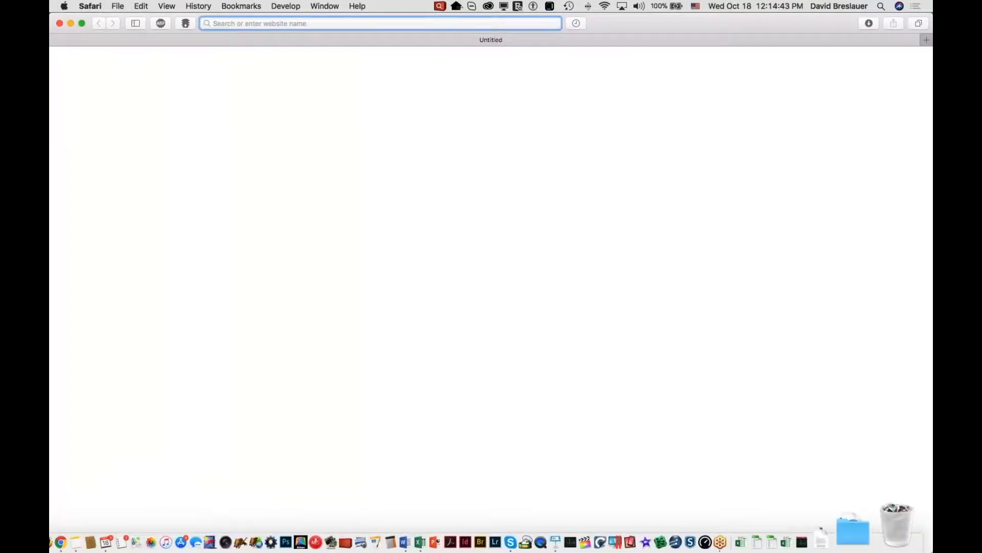
text(mdemo4.merlinone.com)
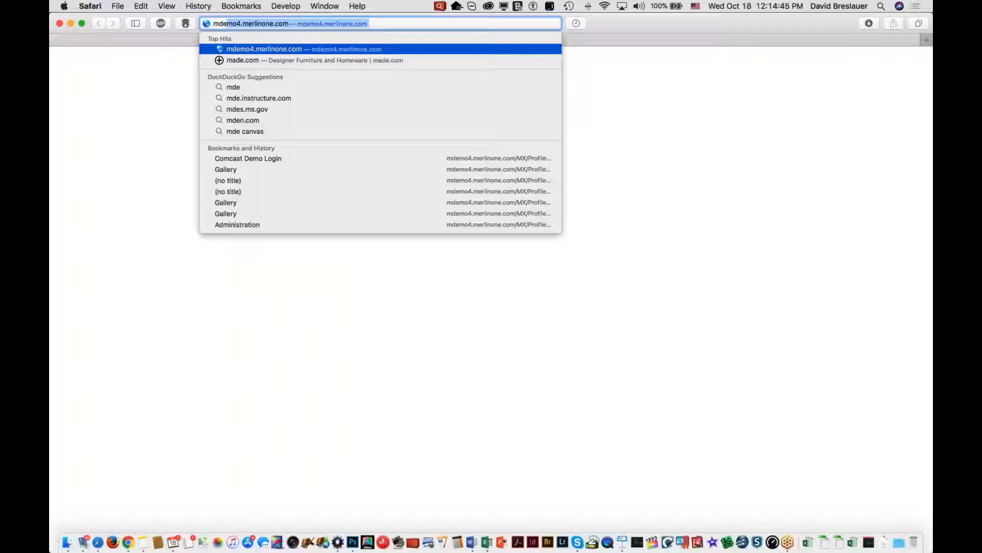
key(Return)
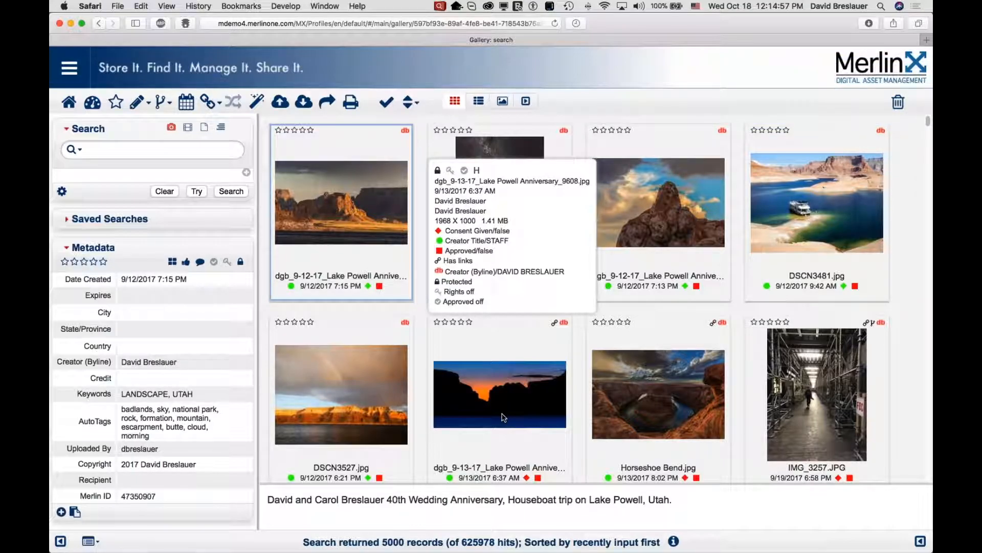
Expand Saved Searches and run the private cityscape saved search.
mouse_move(679, 478)
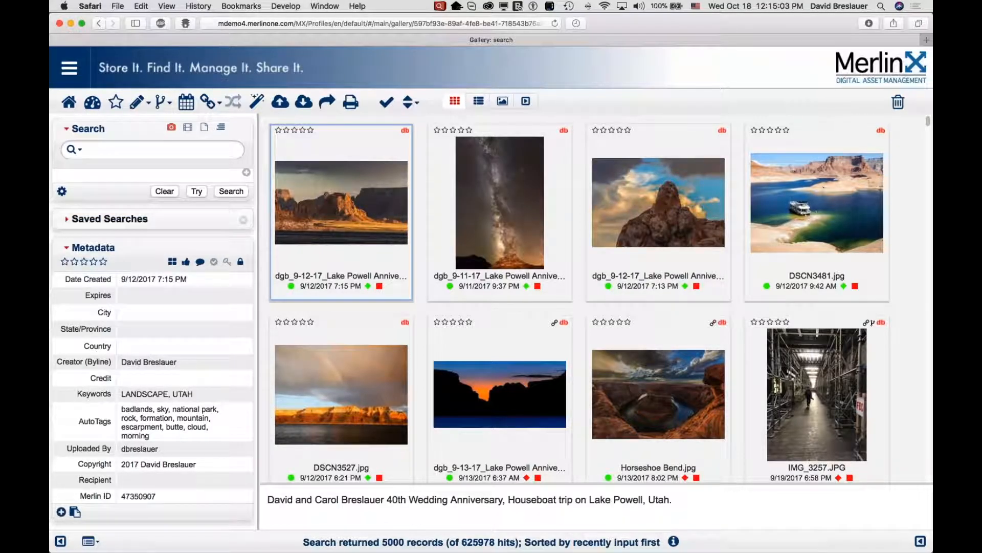
click(97, 219)
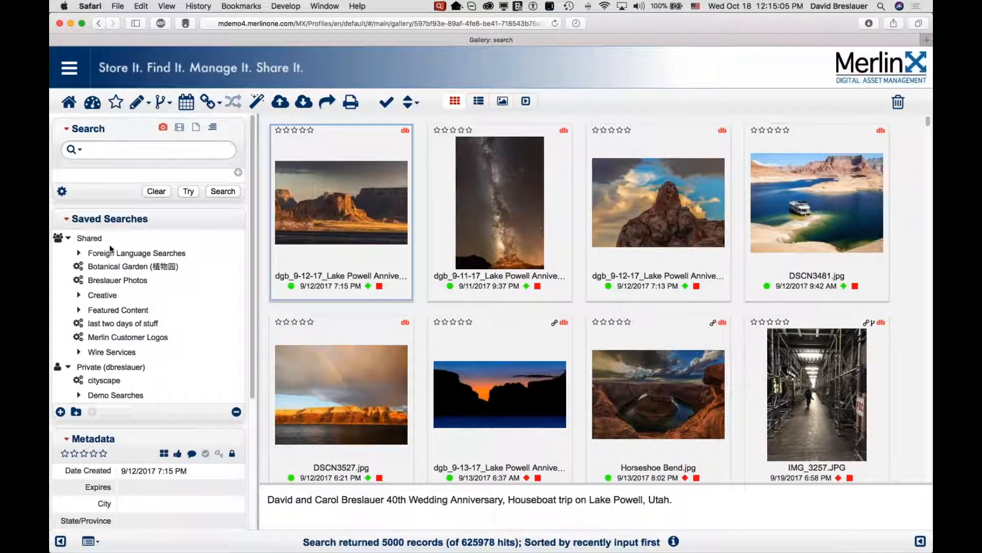
click(91, 239)
click(96, 367)
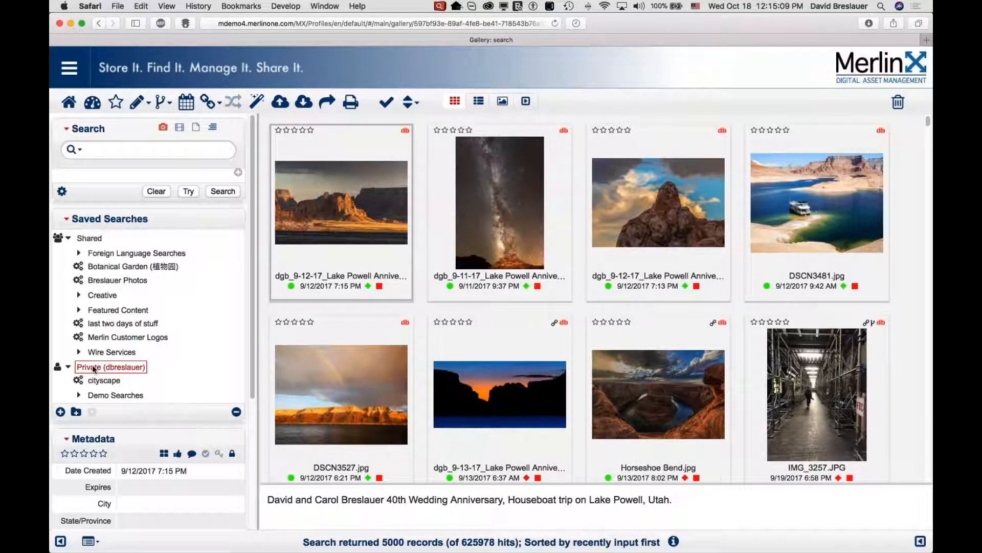
click(100, 381)
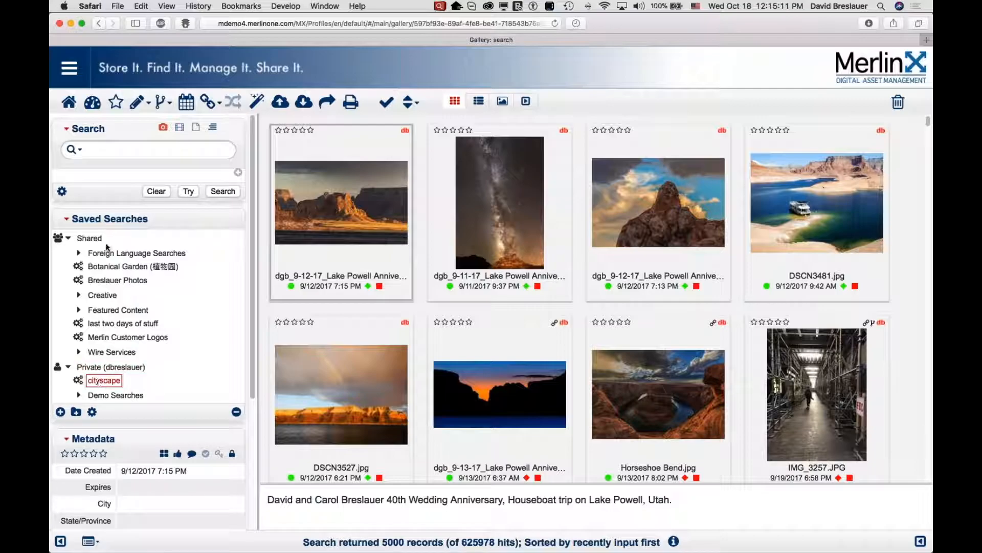
click(77, 381)
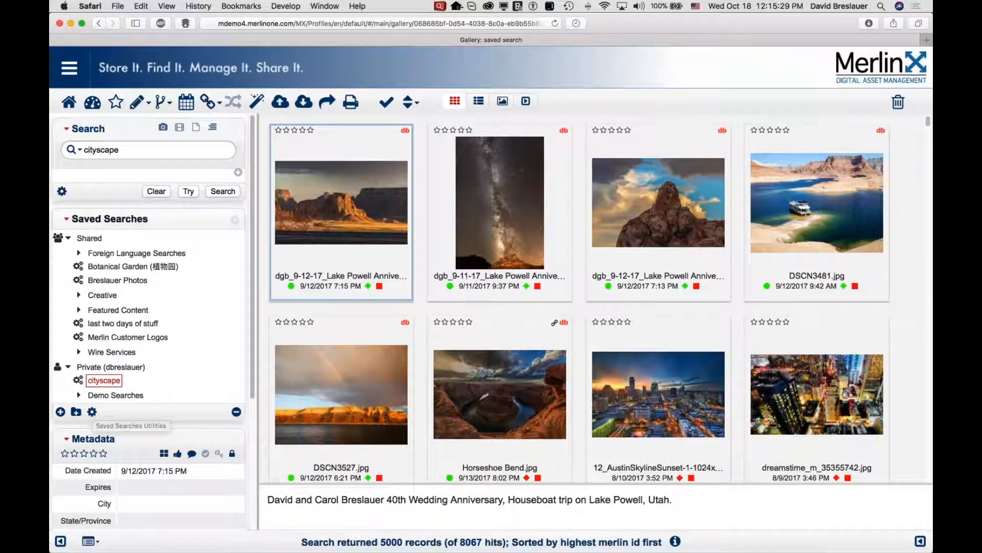
Open the Alerts dialog for the cityscape saved search, then close it.
click(92, 413)
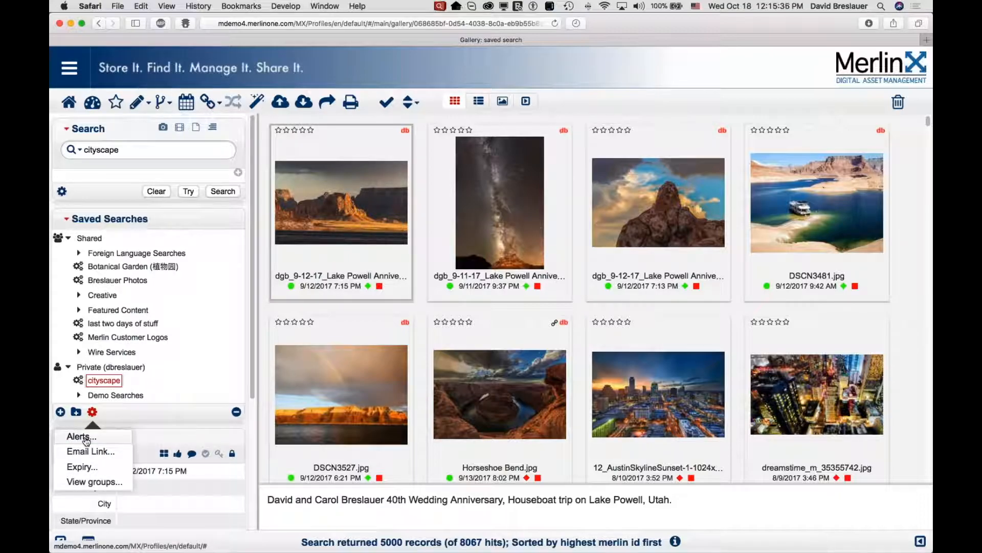
click(82, 437)
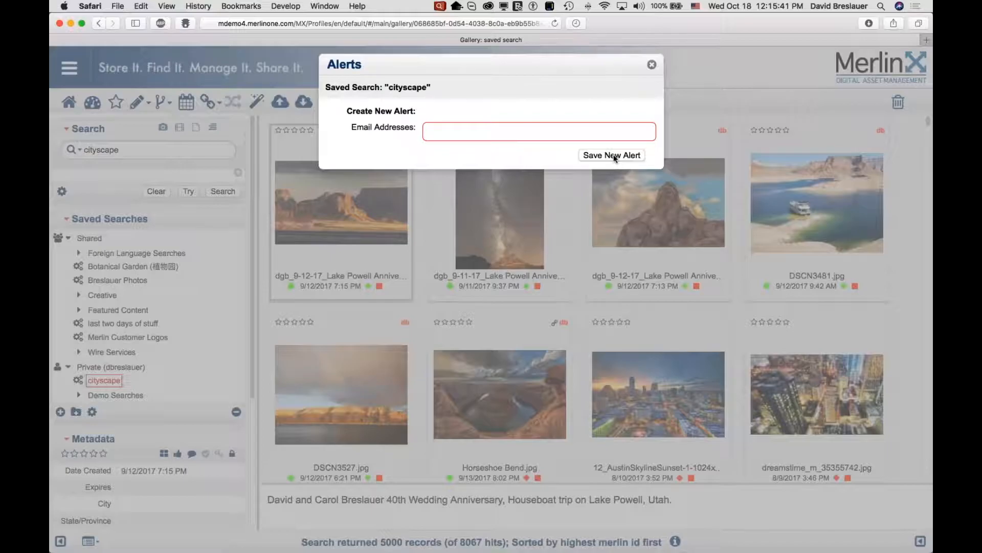
click(652, 65)
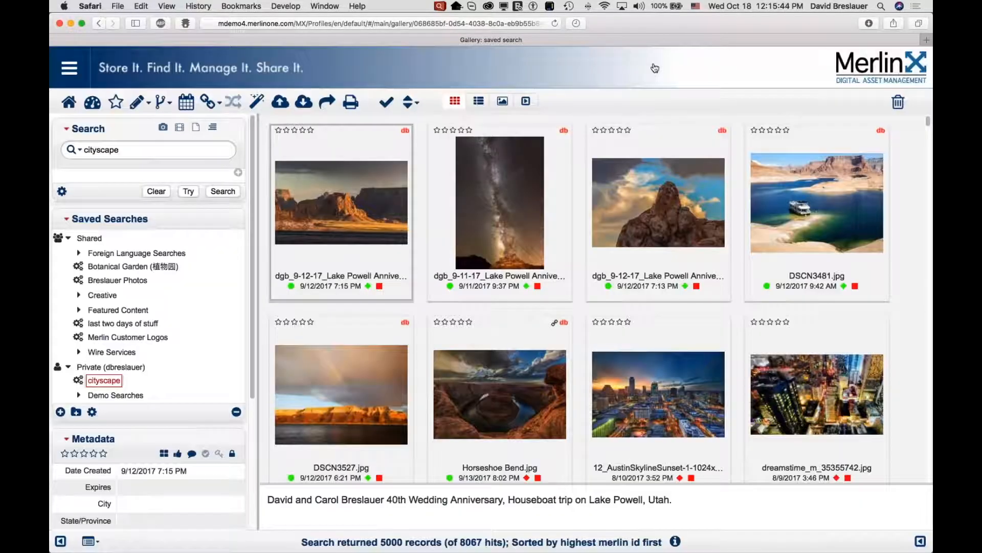
Switch to Mail, open the Approval samples mailbox, and scroll through the MerlinX WebMaster Search Results alert email.
mouse_move(97, 543)
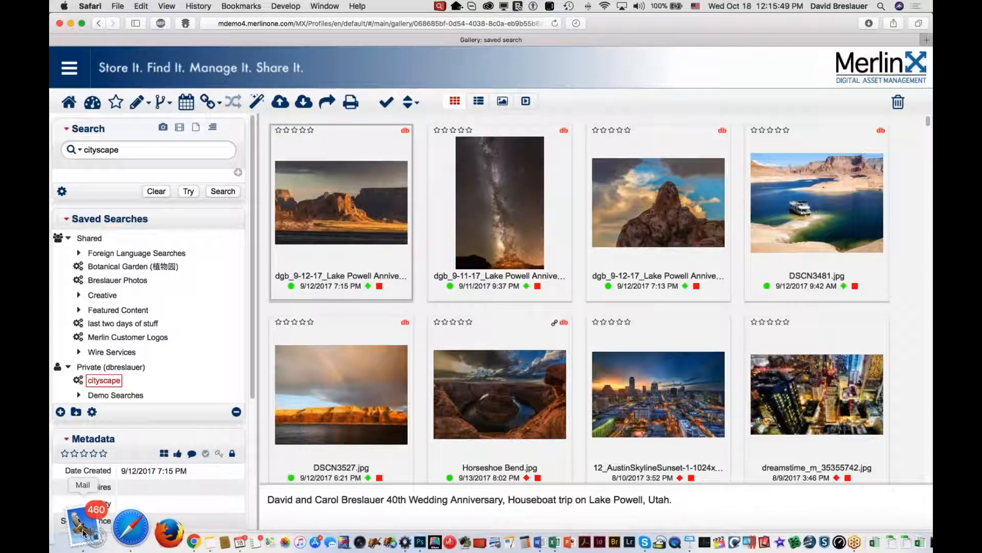
click(84, 533)
scroll(165, 249, up, 10)
scroll(175, 311, up, 10)
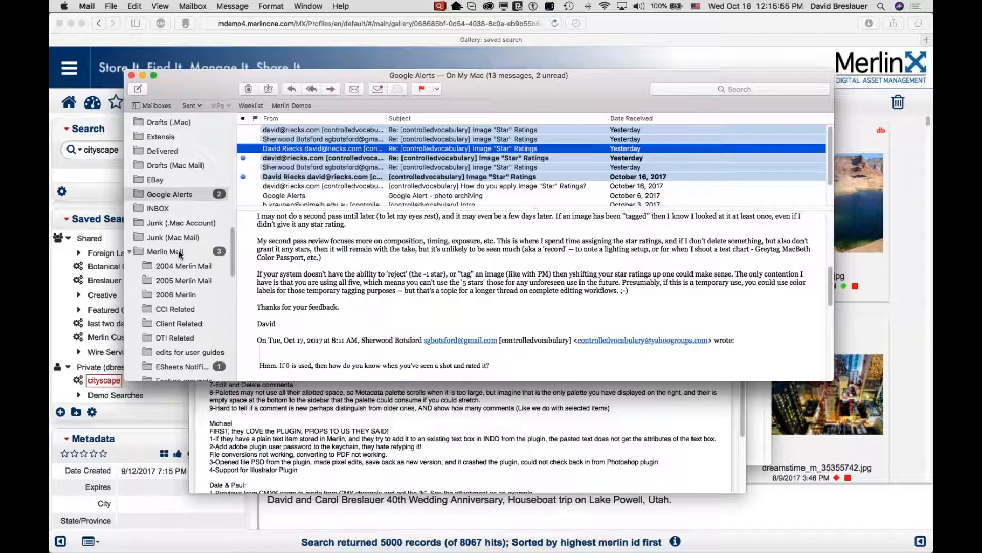
scroll(179, 253, up, 8)
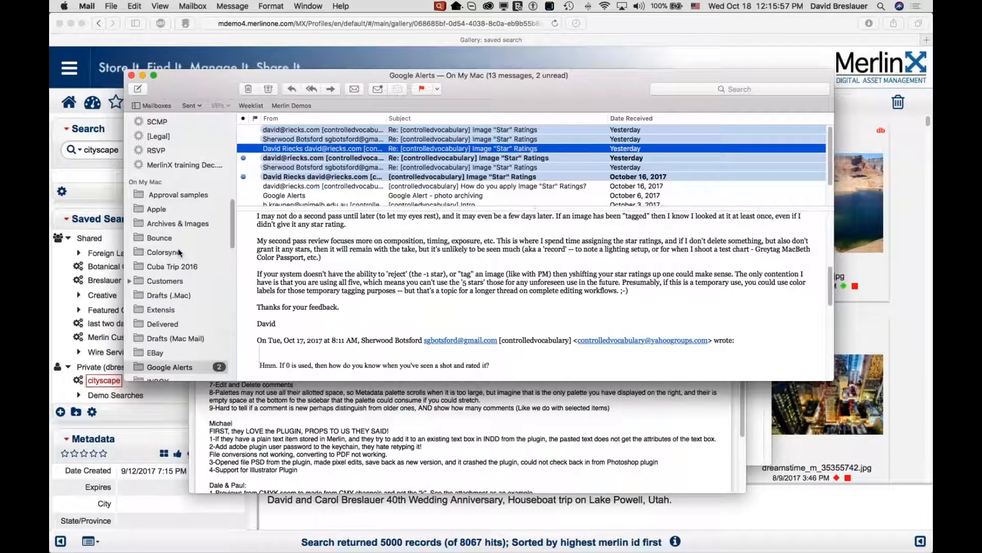
scroll(178, 247, up, 5)
click(190, 313)
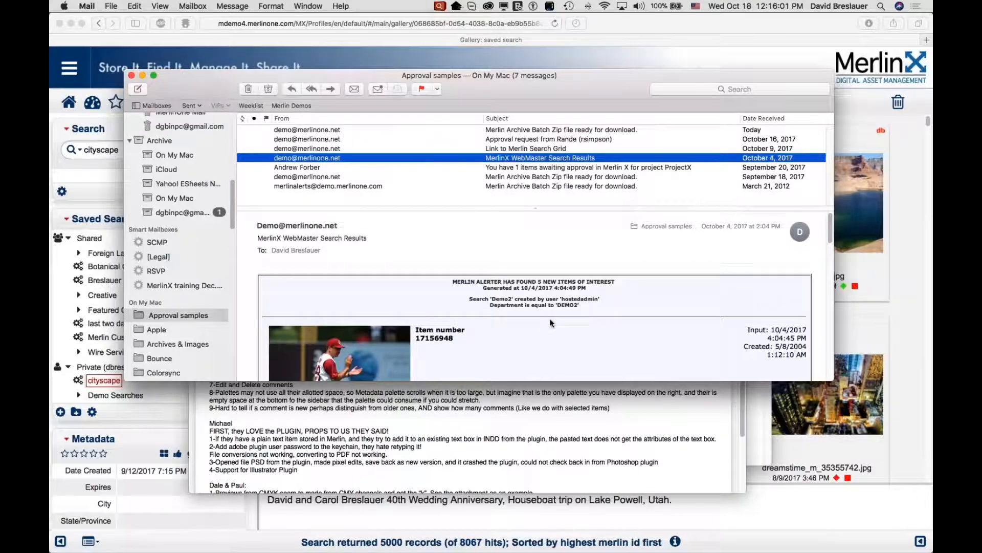
scroll(550, 324, down, 5)
drag(565, 381, 568, 526)
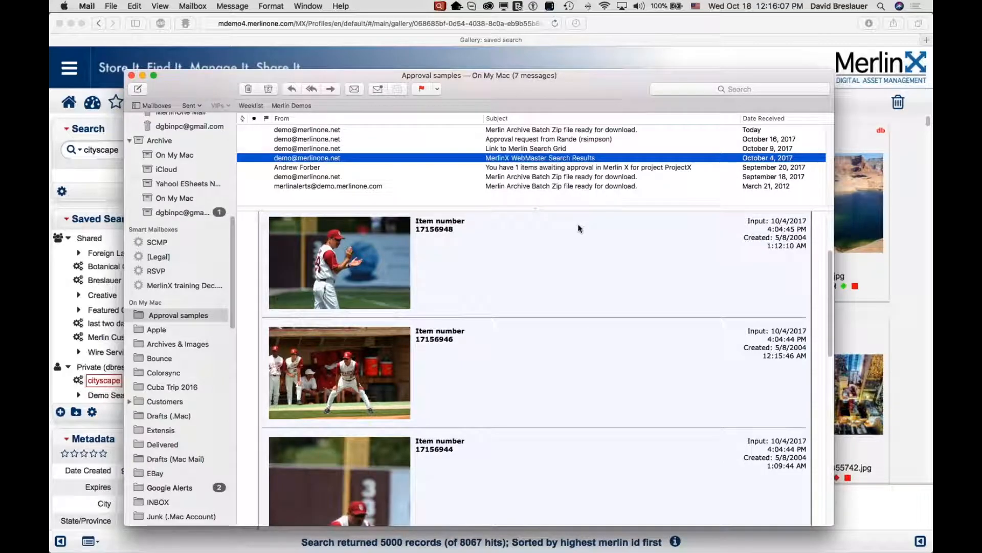
Examine the alert email's header, generated date and listed items.
scroll(563, 283, up, 3)
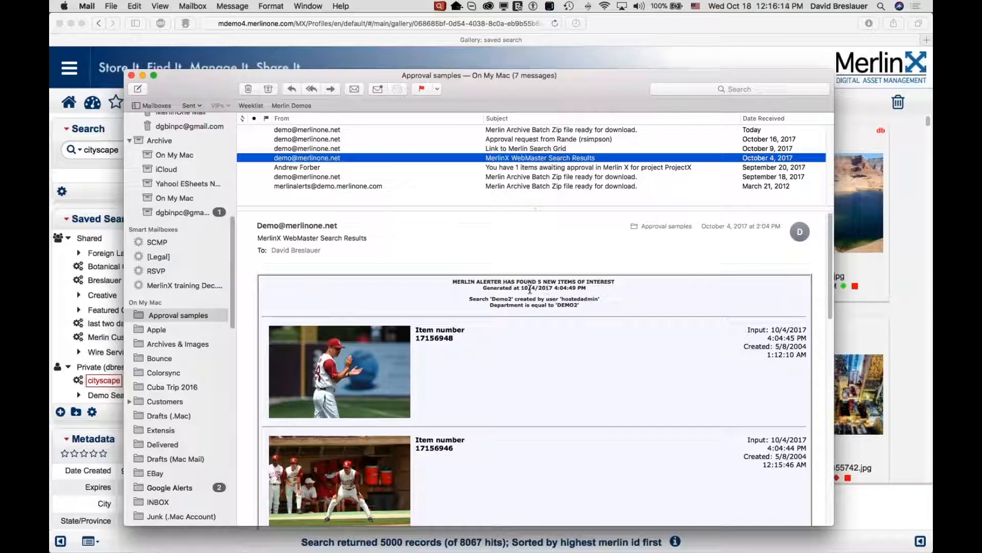
drag(522, 288, 603, 288)
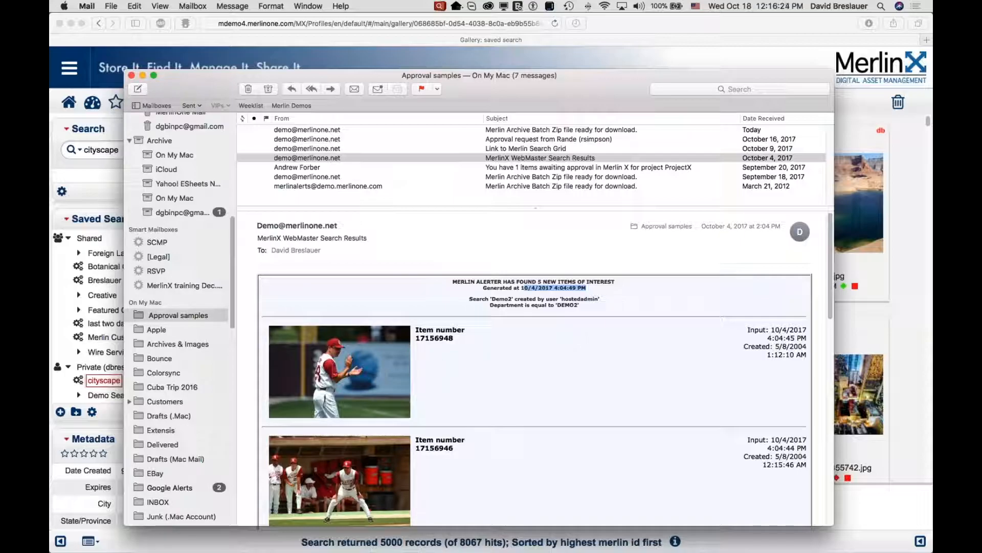
scroll(573, 333, down, 1)
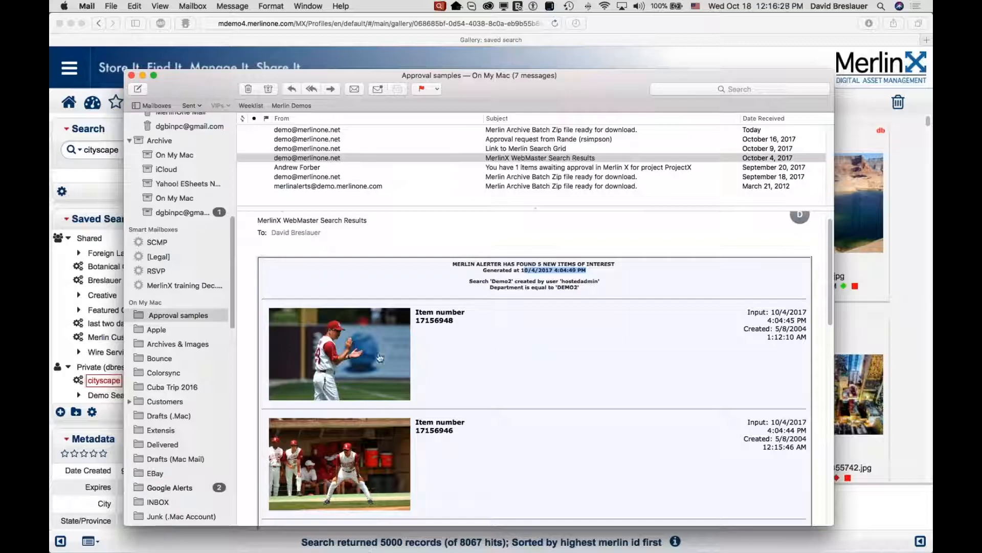
scroll(364, 354, down, 5)
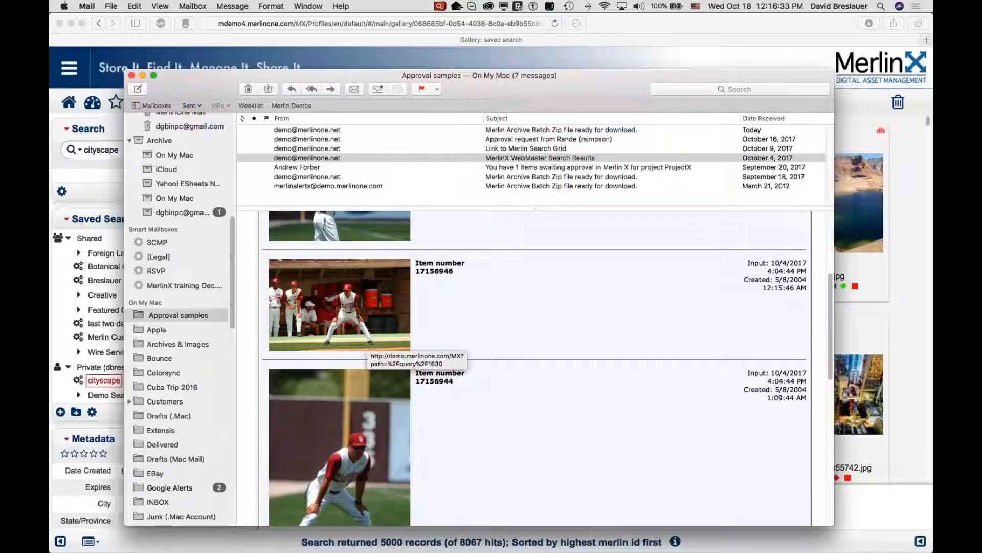
Back in Safari, open Email Link for the cityscape saved search and copy its URL to send.
click(109, 179)
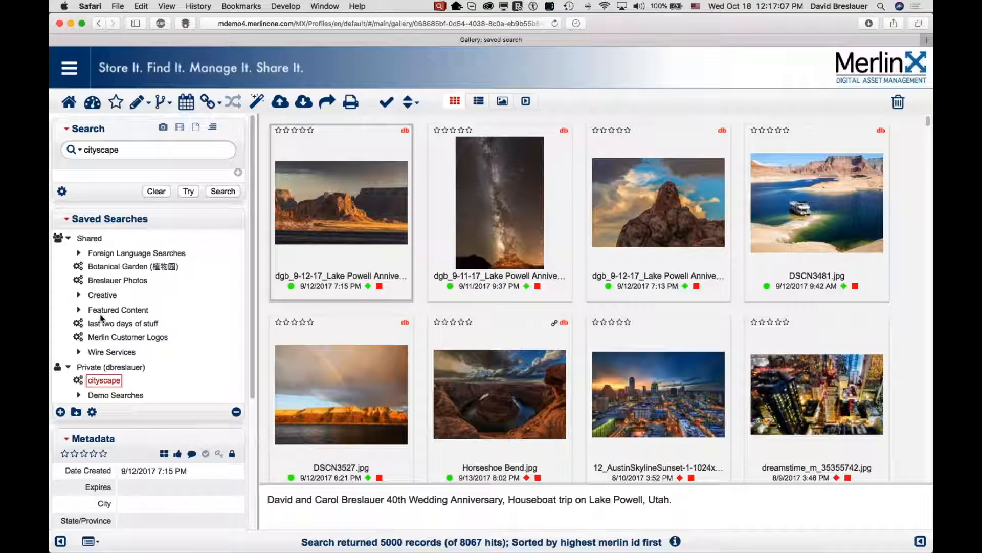
click(92, 412)
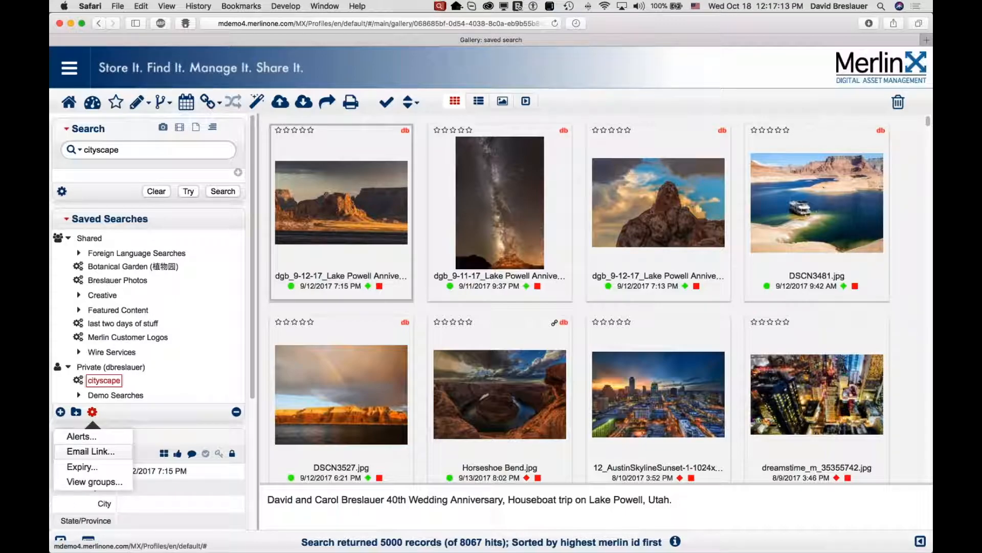
click(91, 450)
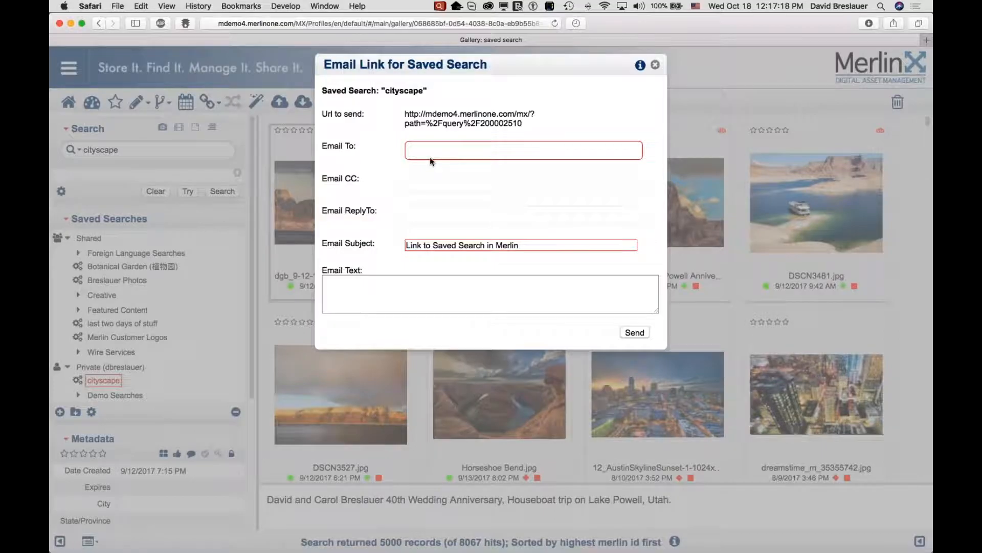
drag(523, 124, 402, 111)
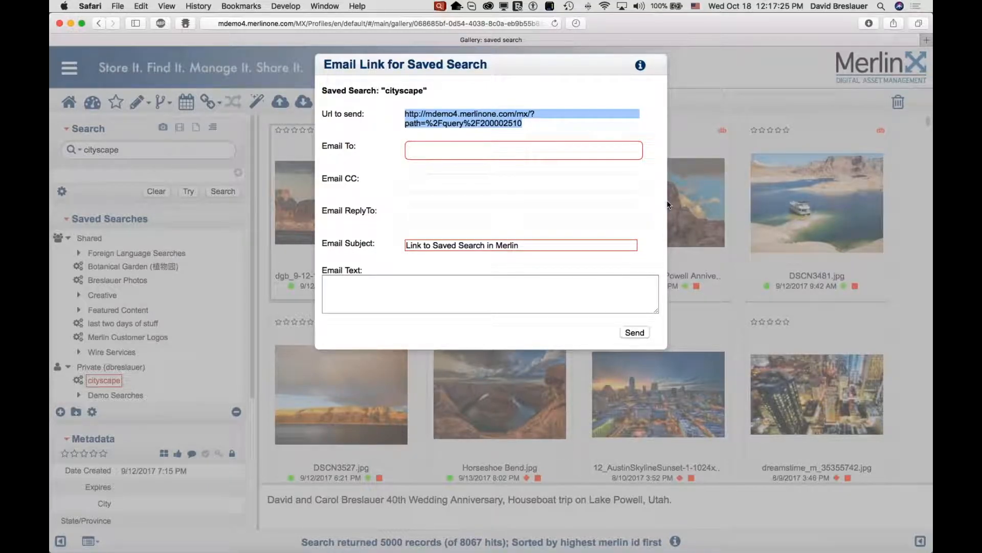
key(super+c)
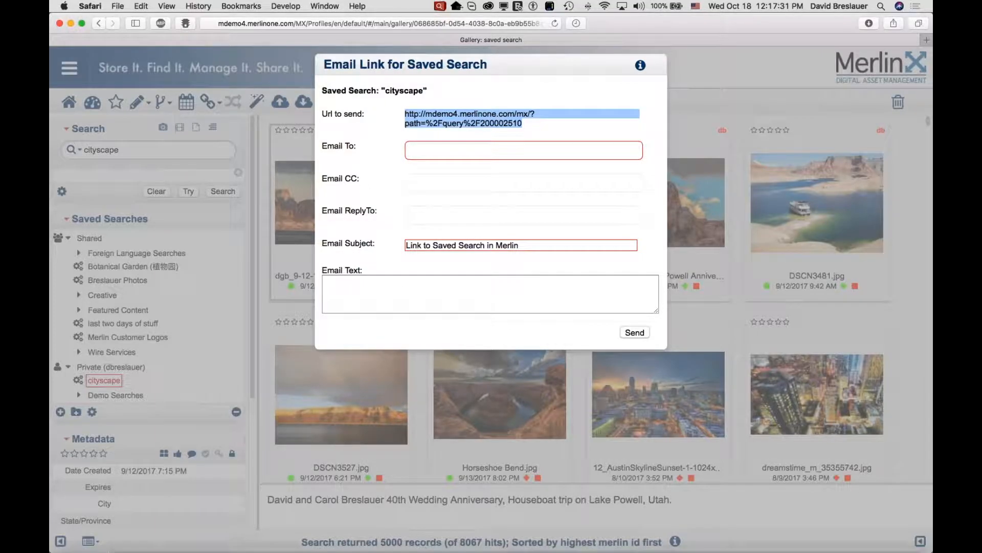
Paste the copied saved-search URL into Chrome's address bar, open it and log in.
click(131, 535)
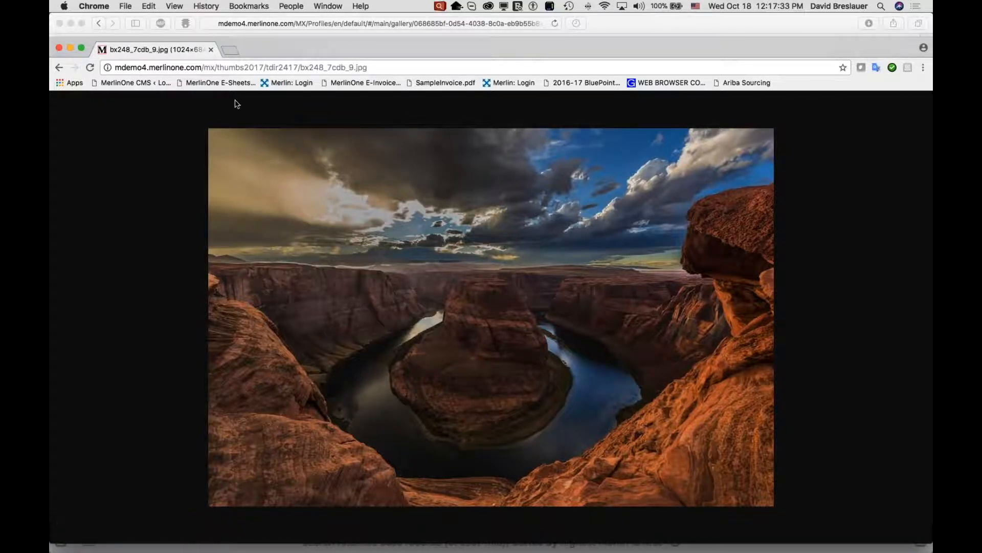
click(243, 67)
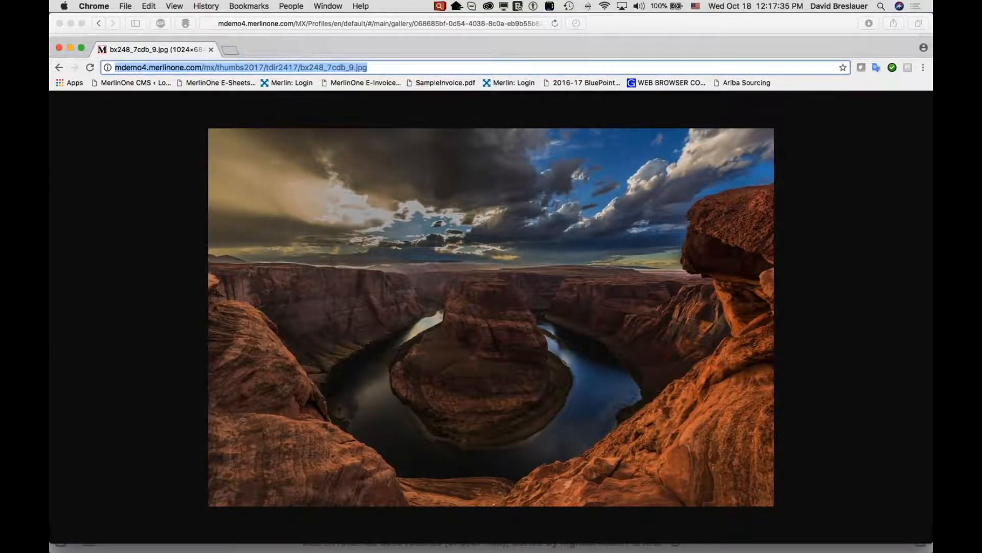
key(super+v)
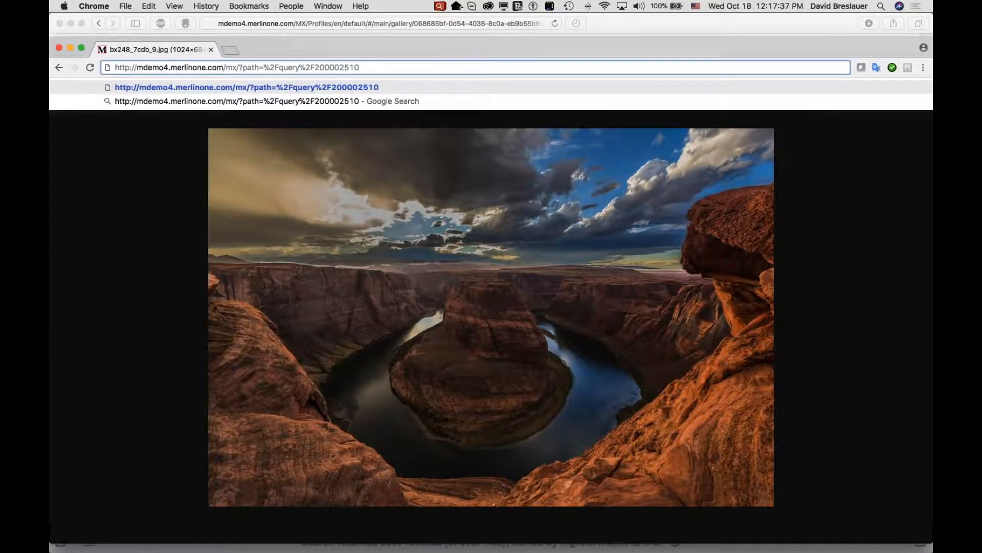
key(Return)
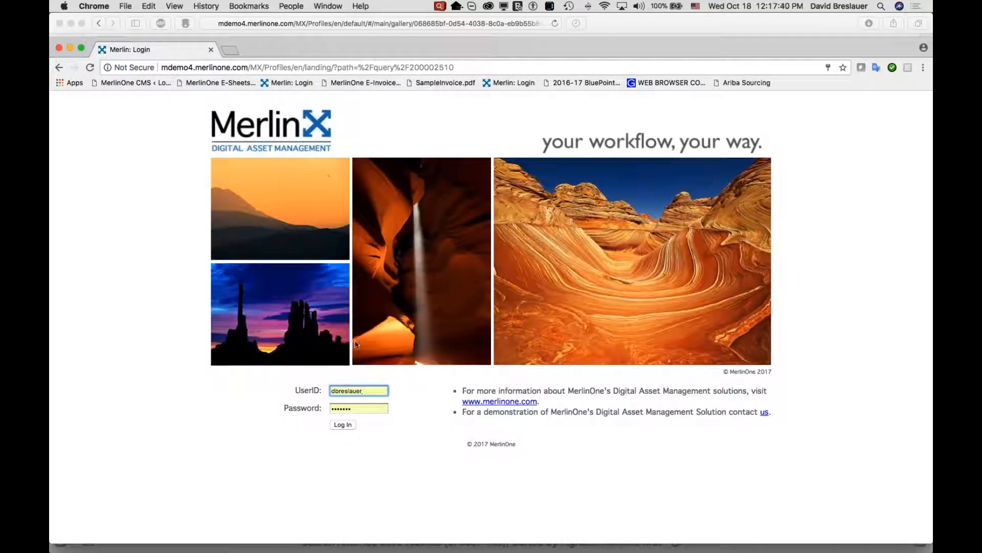
click(344, 425)
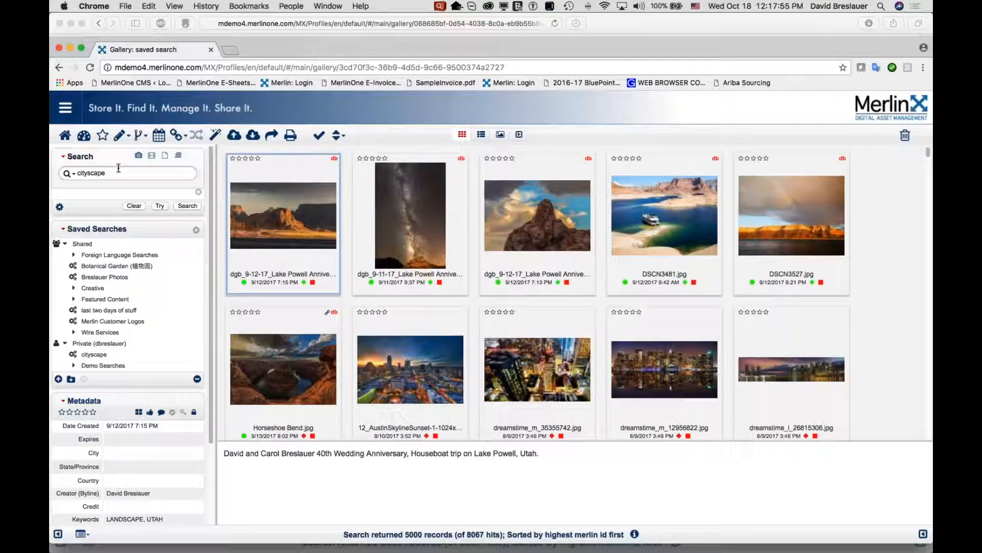
Inspect the search term loaded by the link, then return to Safari.
double_click(98, 172)
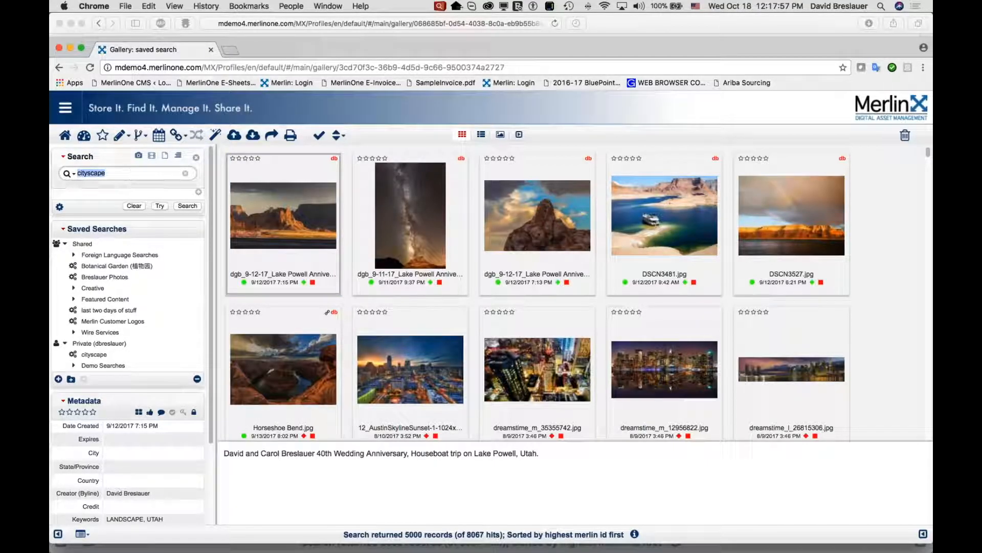
click(635, 535)
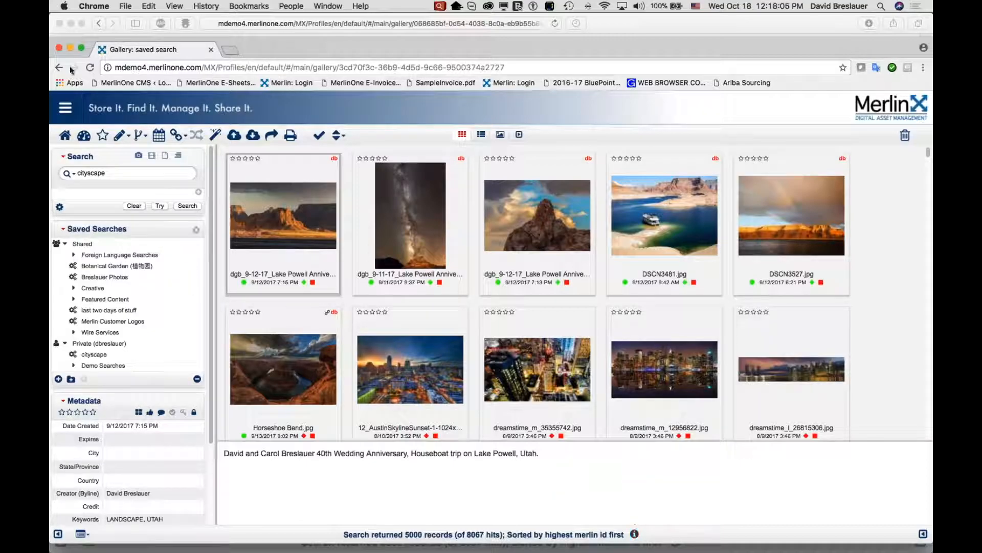
click(58, 48)
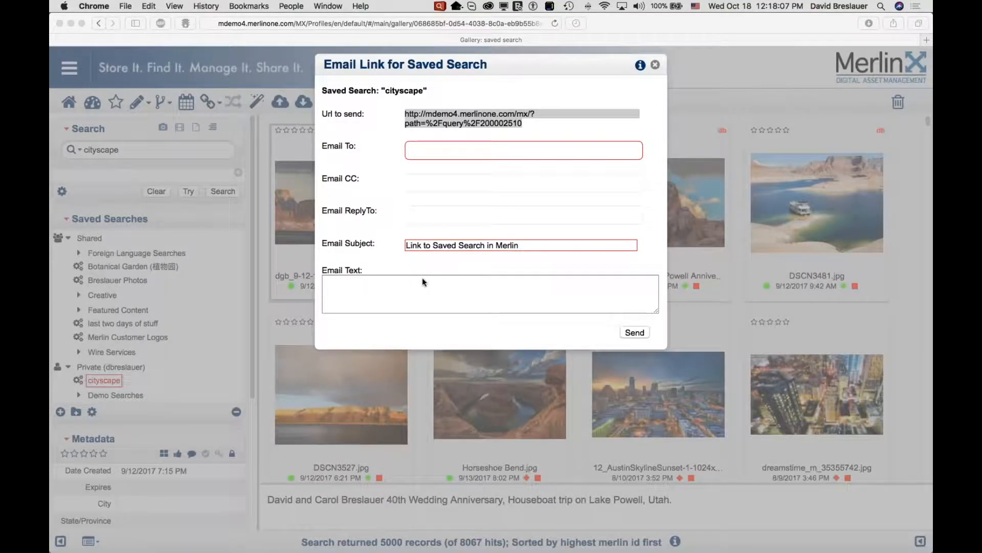
Close the saved-search email dialog and open the Best Sports Photos collection from the Collections panel.
click(655, 65)
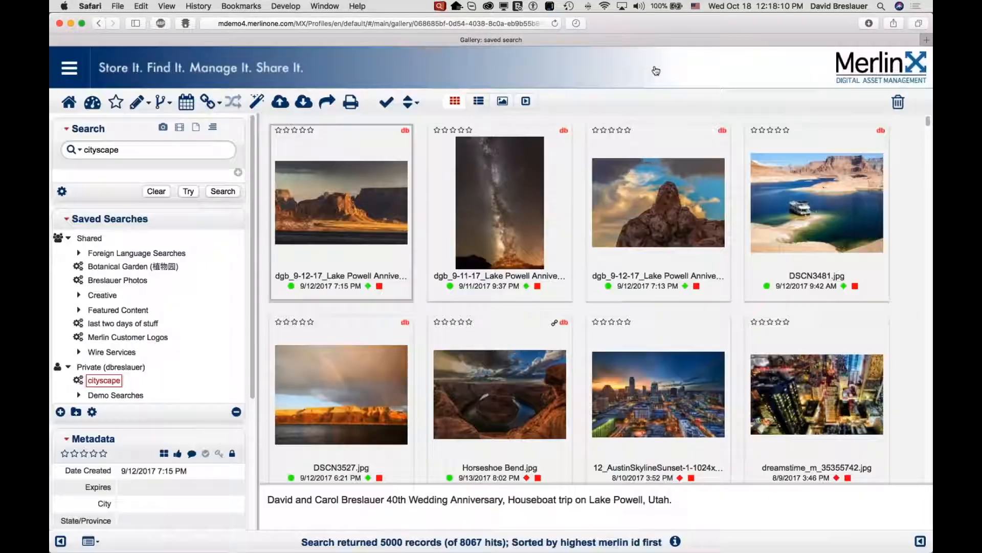
click(921, 542)
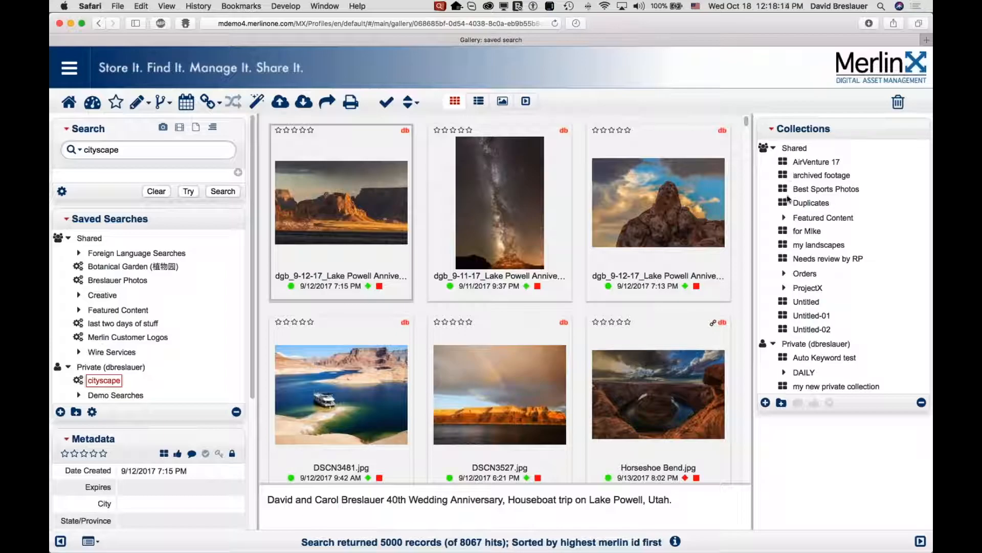
click(782, 190)
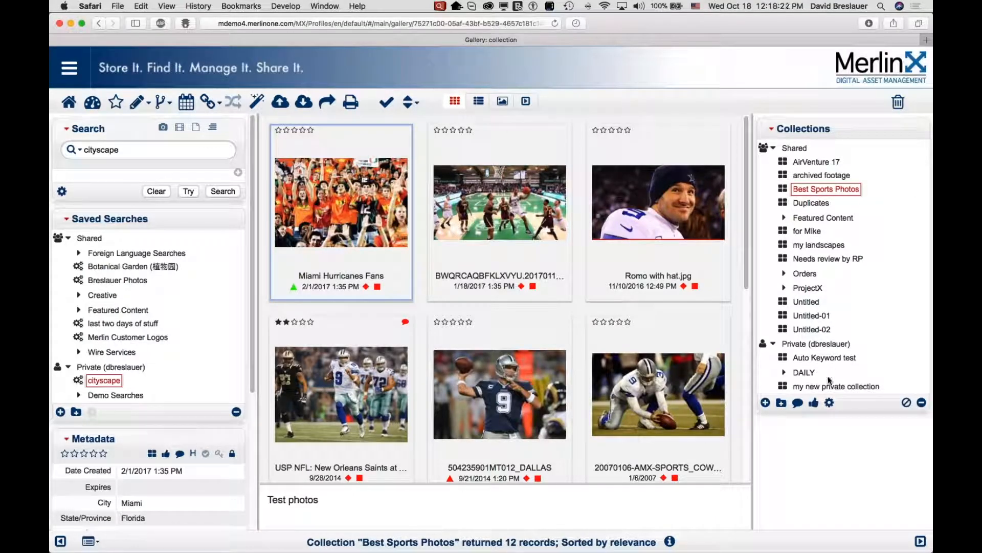
Open Email Link for the Best Sports Photos collection, select its URL, then close the dialog.
click(830, 404)
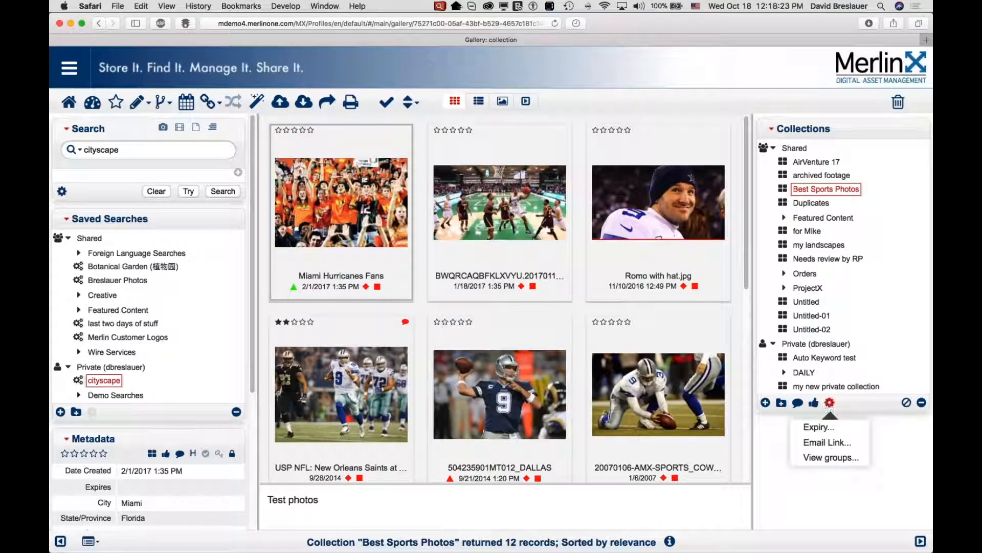
click(846, 445)
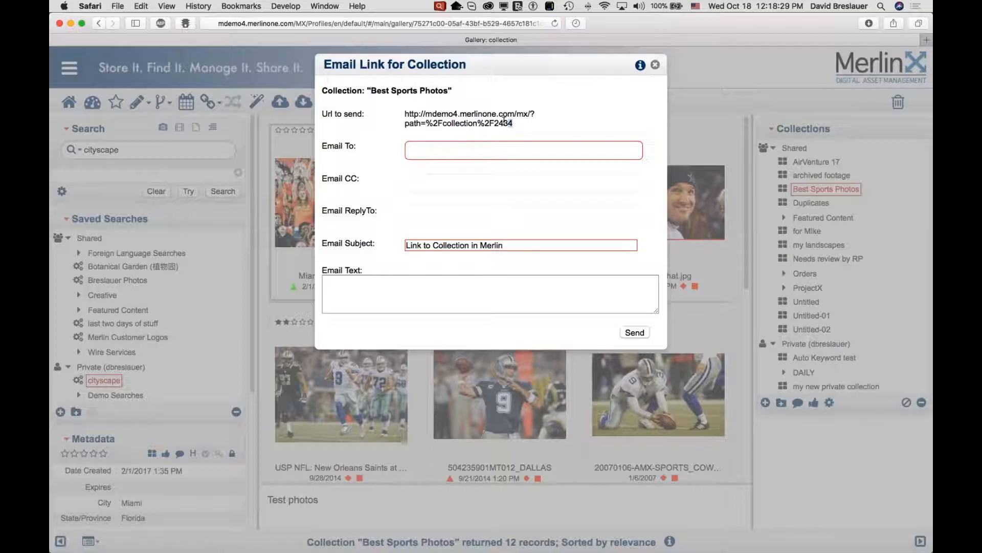
drag(512, 124, 403, 113)
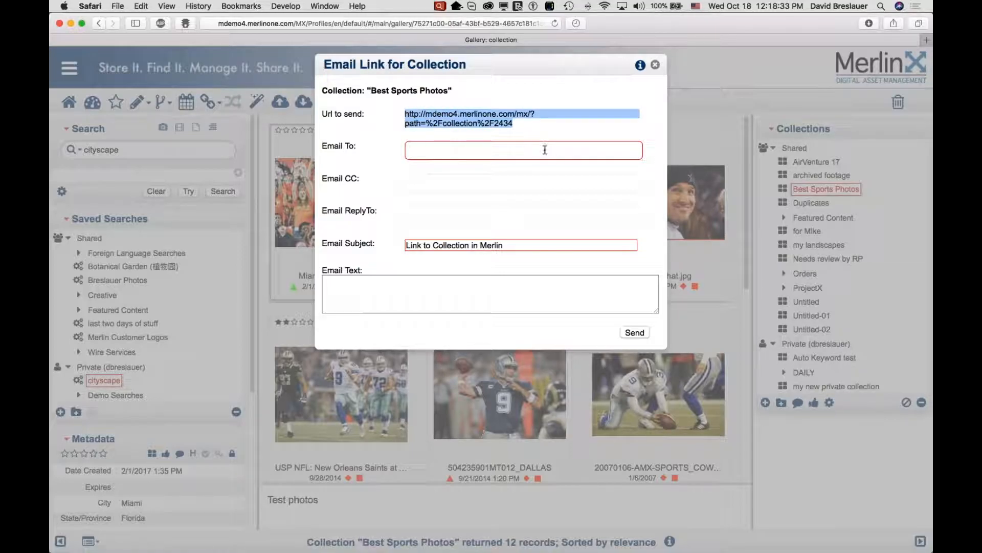
click(457, 152)
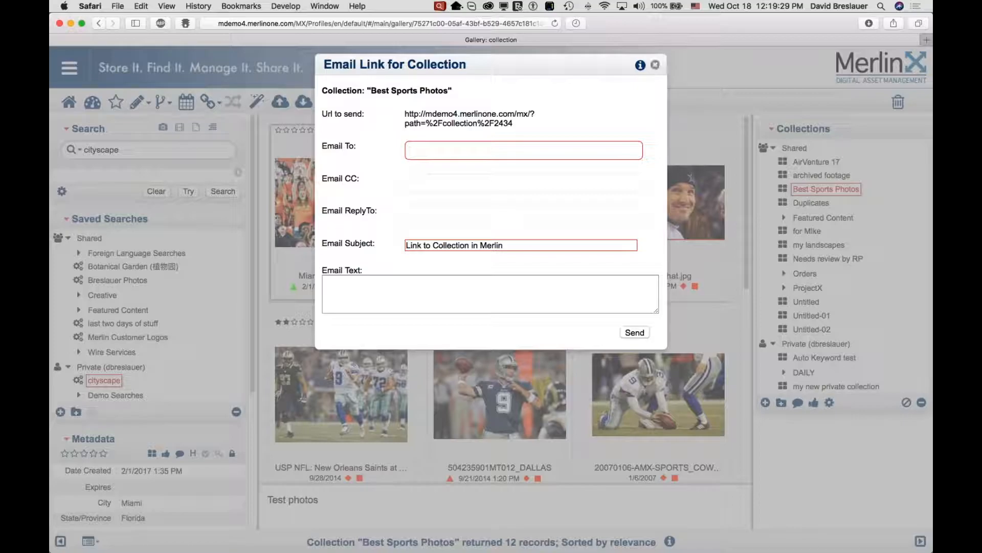
click(655, 64)
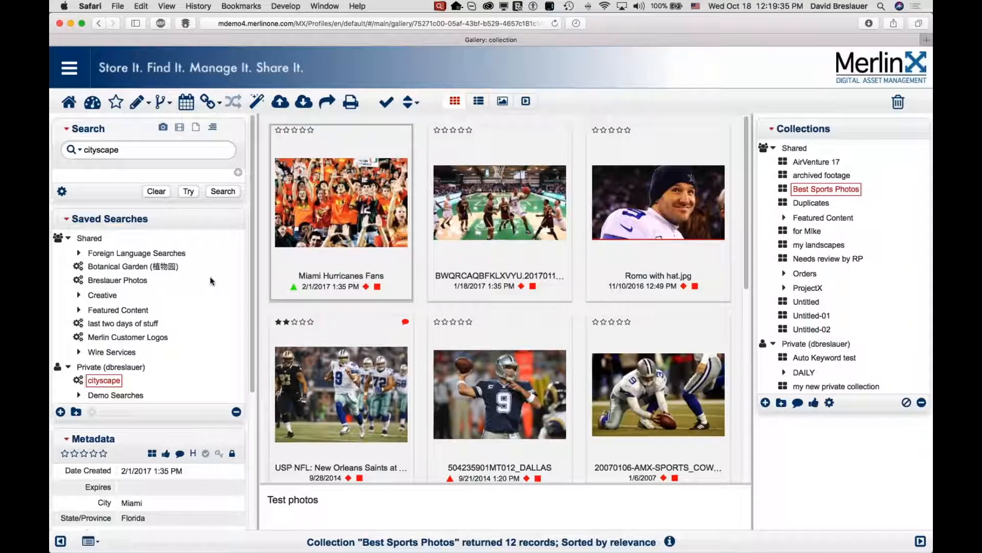
Select the USP NFL: New Orleans Saints photo in the collection and scroll the gallery.
mouse_move(336, 355)
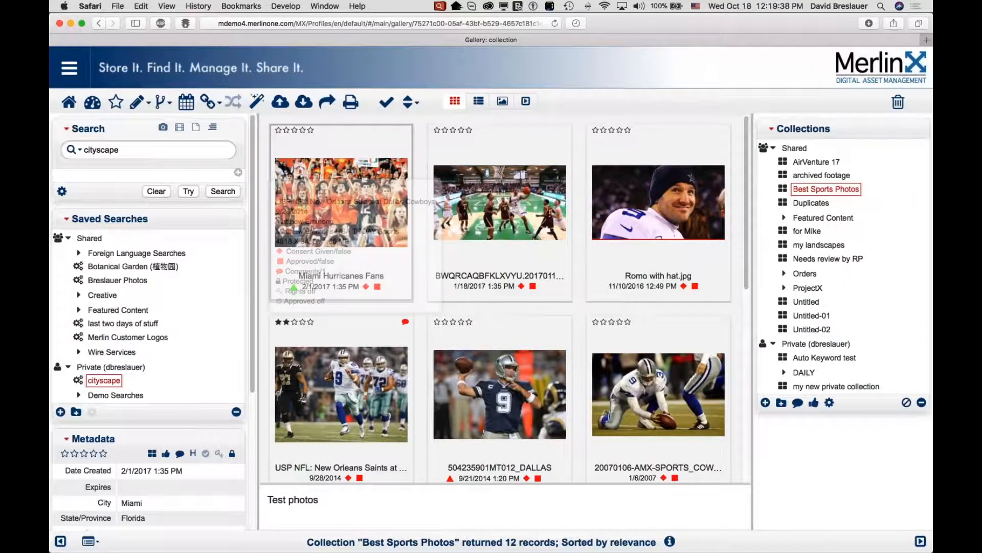
click(351, 393)
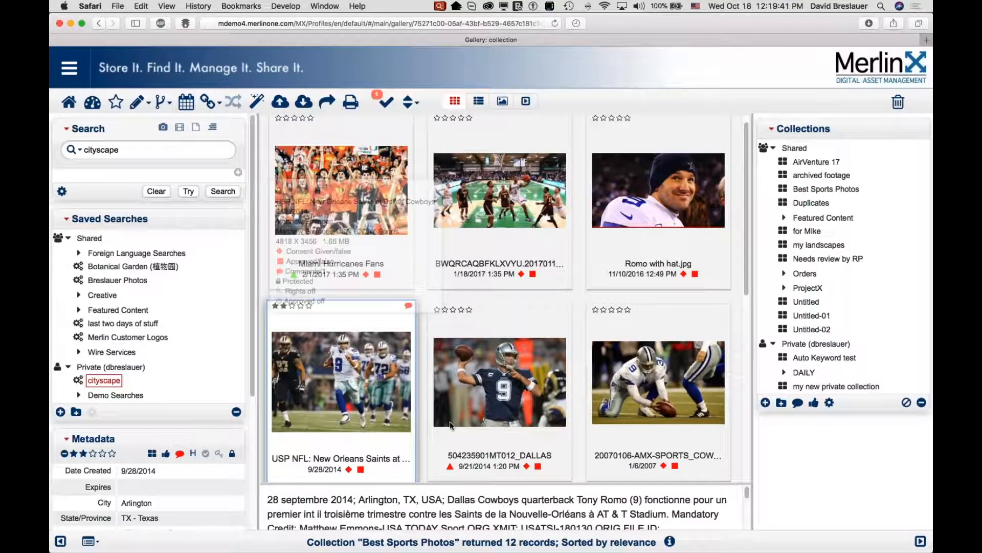
scroll(471, 491, down, 5)
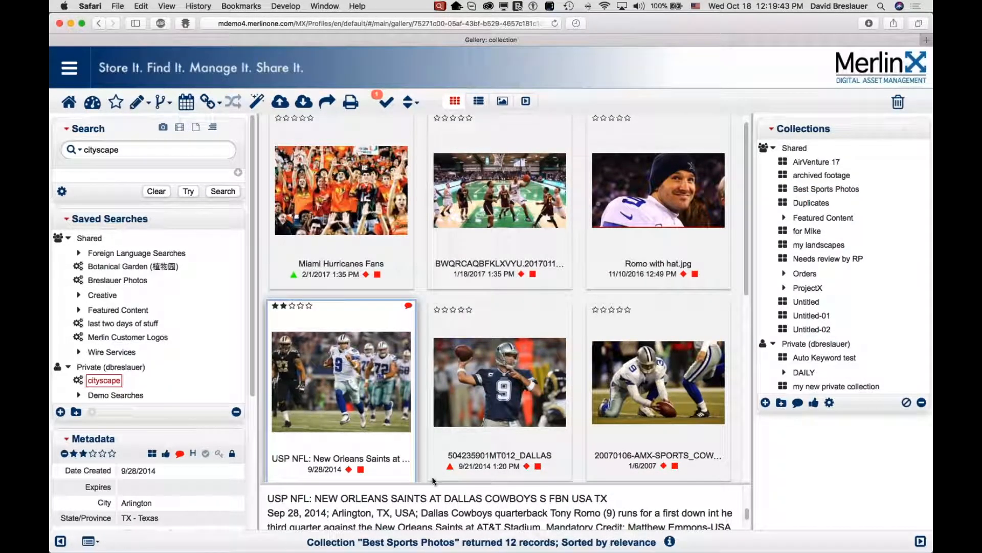
scroll(432, 475, down, 2)
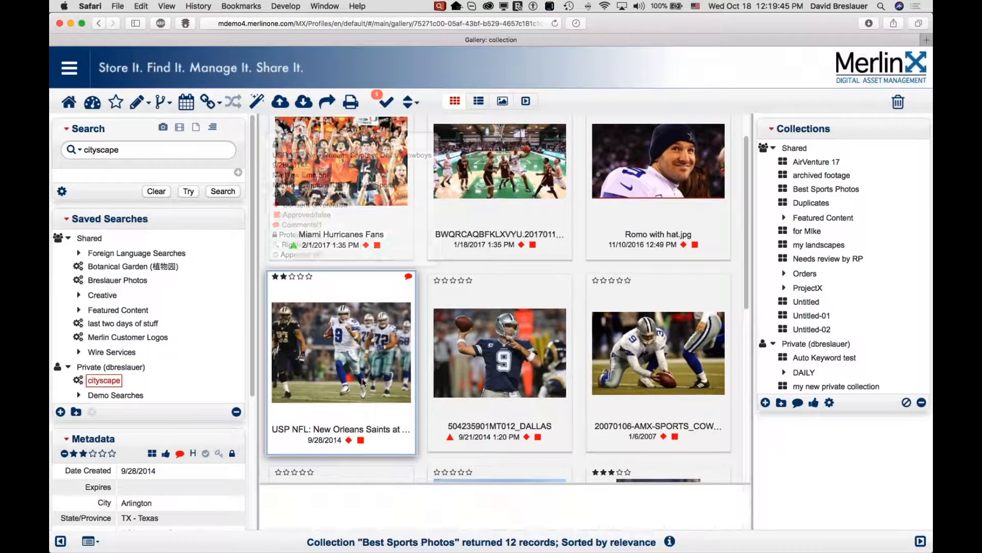
Open the comments on the selected New Orleans Saints photo, examine the existing comment, then close the comments popup.
mouse_move(361, 381)
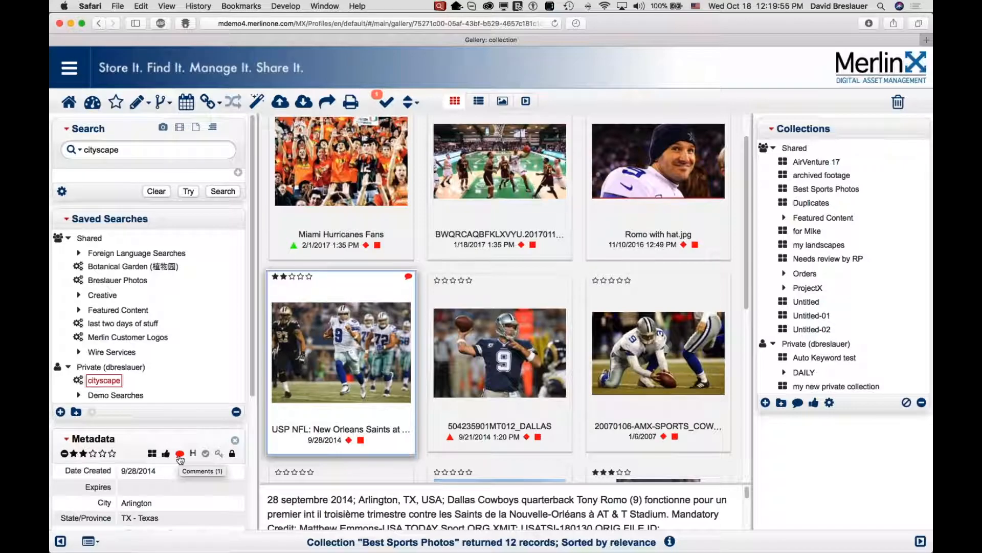
mouse_move(325, 383)
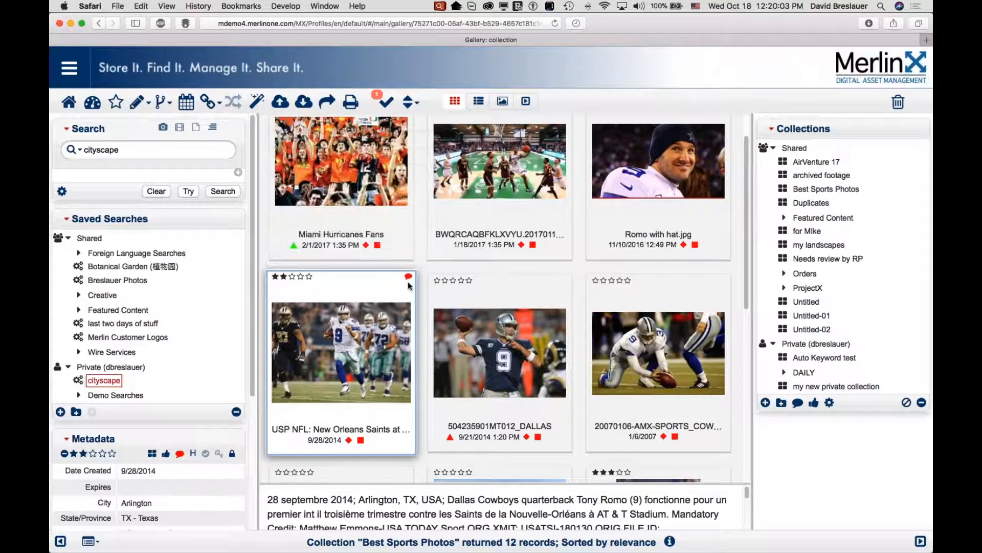
mouse_move(408, 279)
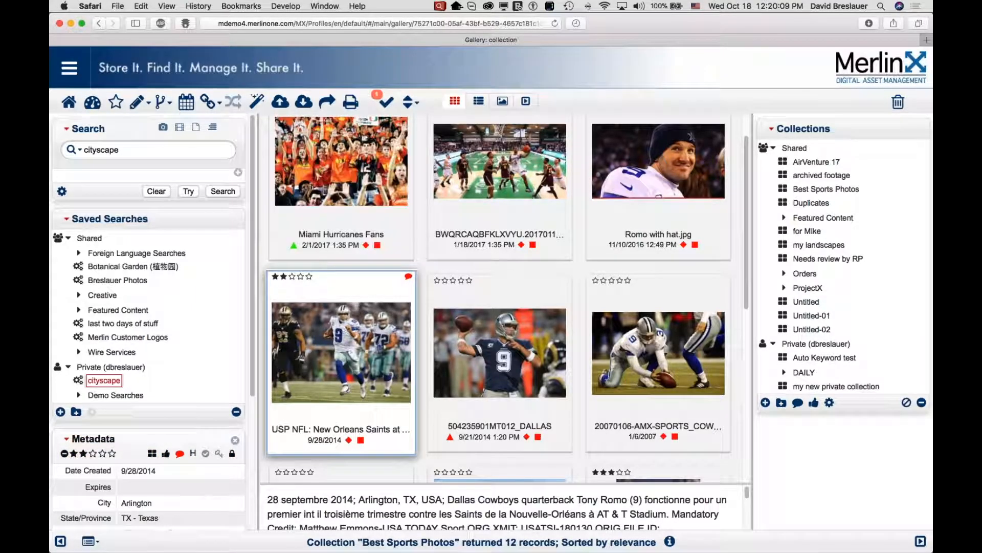
click(180, 454)
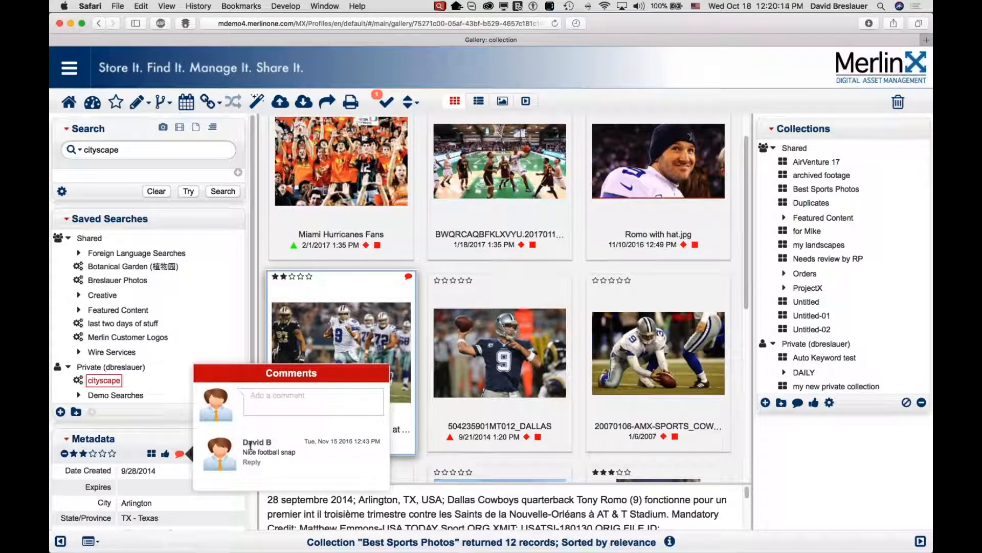
drag(243, 441, 303, 449)
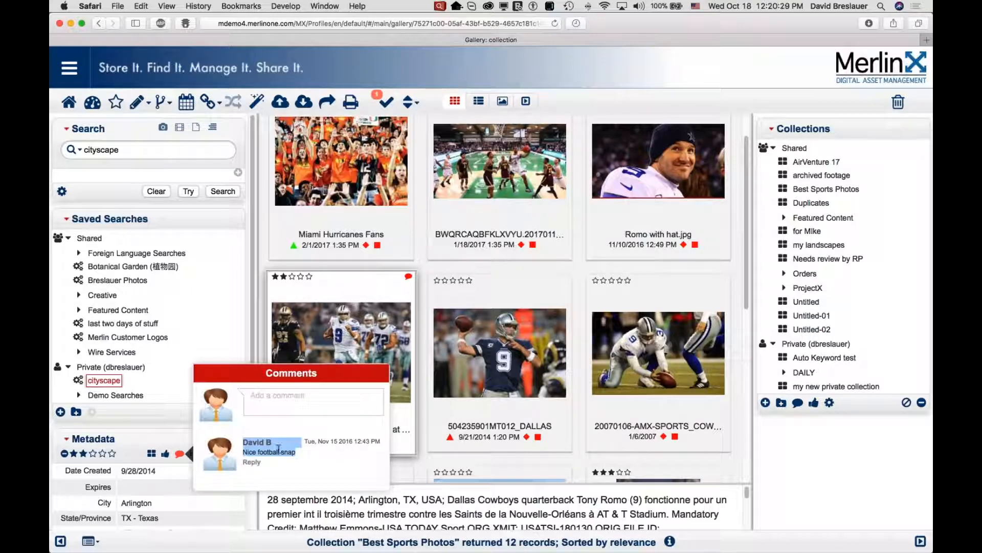
click(274, 401)
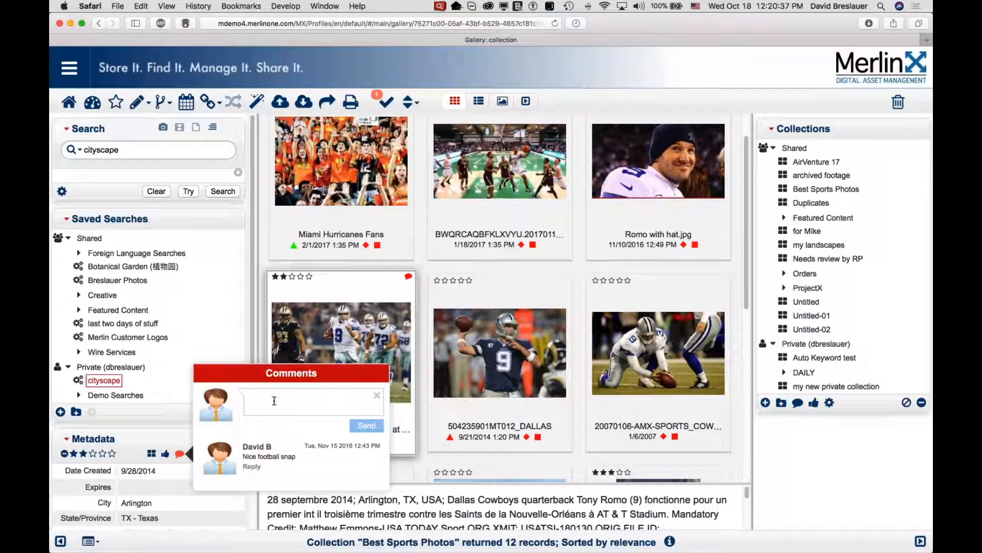
click(234, 345)
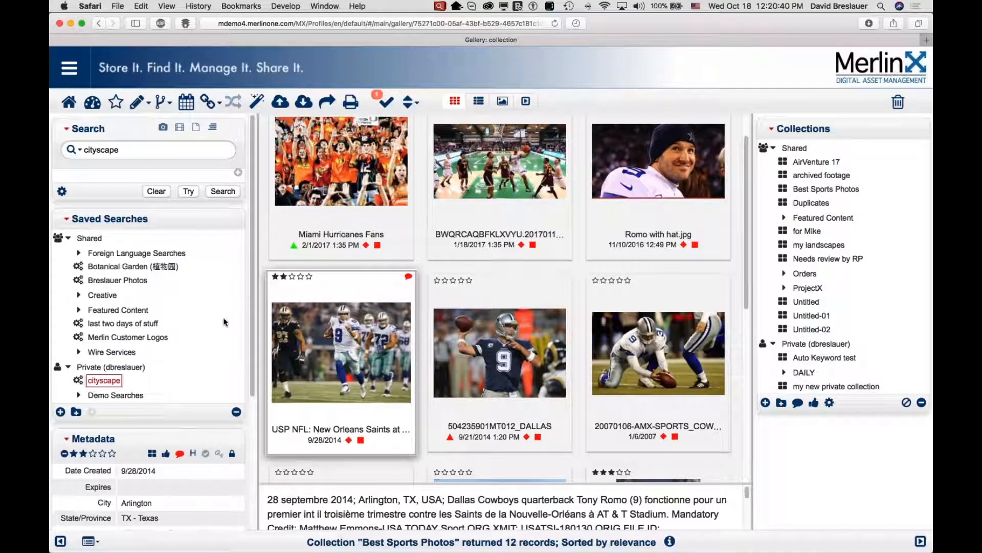
Open Edit Profile to inspect the account email address, then cancel the dialog.
click(70, 70)
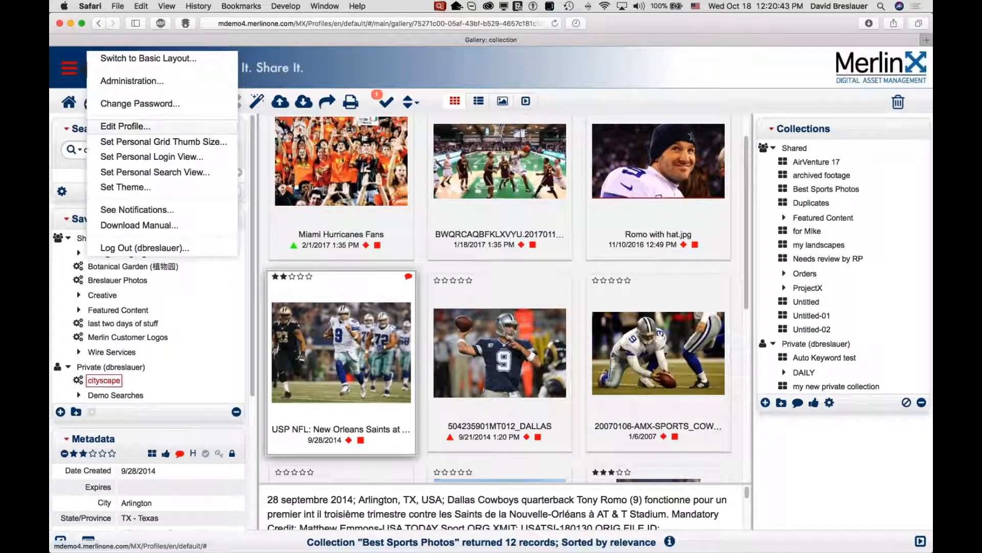
click(120, 127)
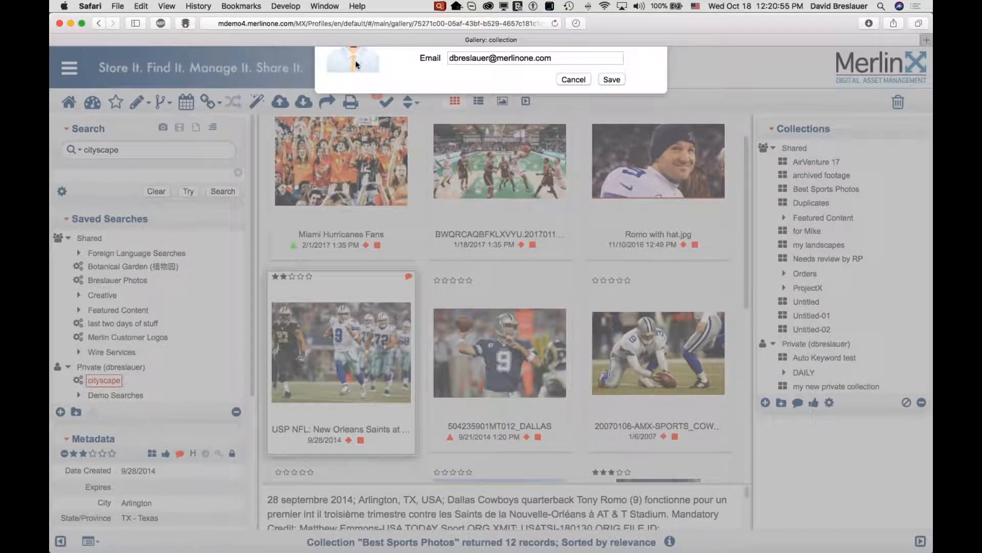
click(526, 56)
triple_click(526, 57)
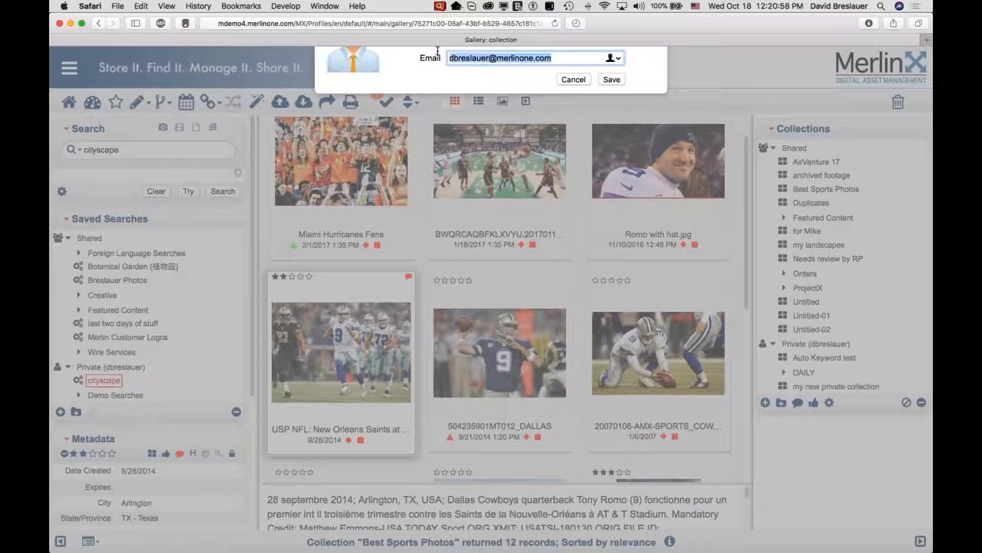
click(573, 79)
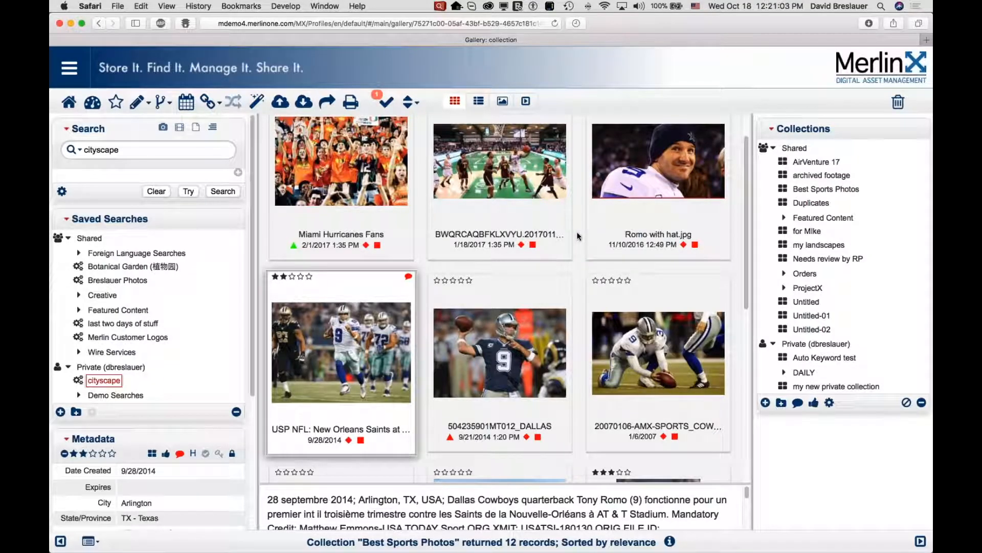
Start a new approval request for the photo described as 'I need approval by legal in order to use this for our magazine cover.'.
mouse_move(563, 239)
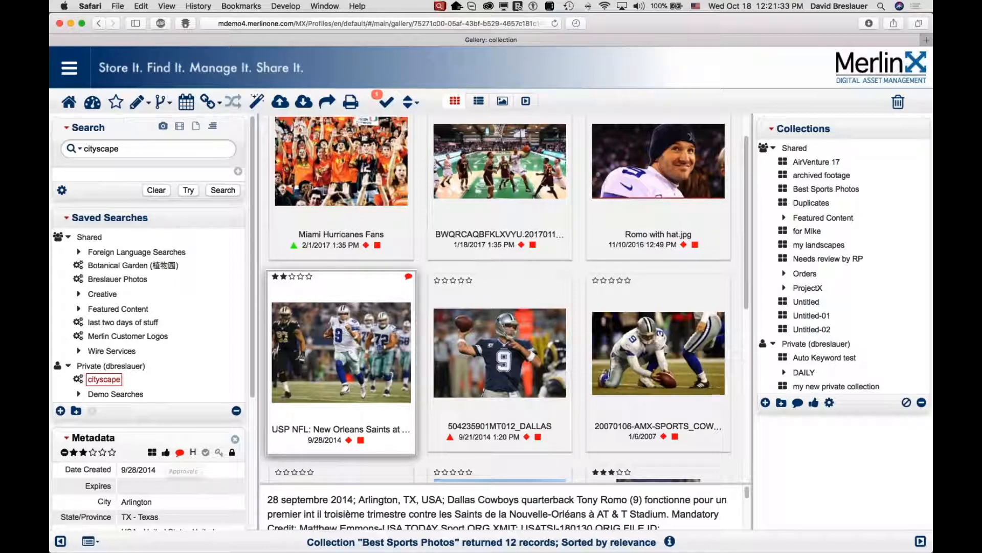
click(166, 453)
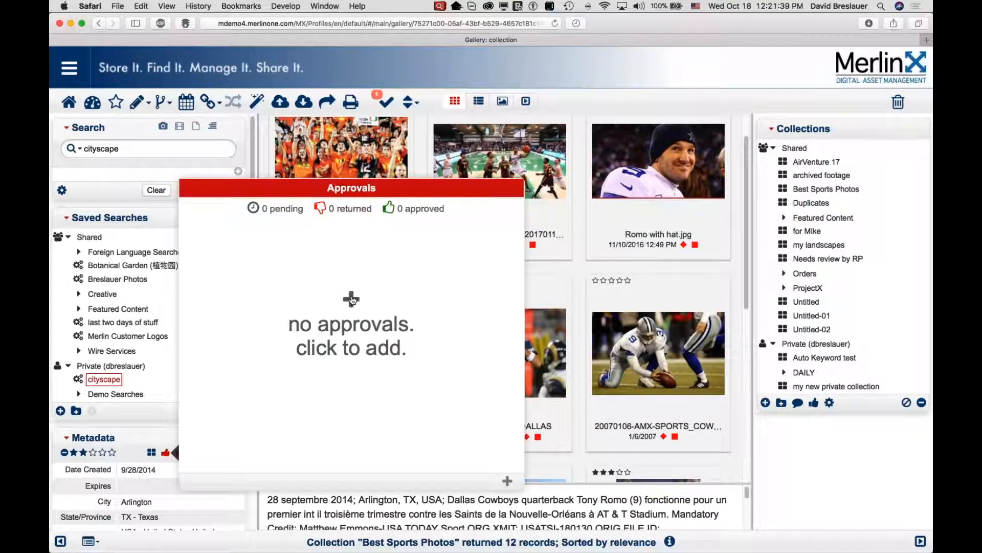
click(351, 299)
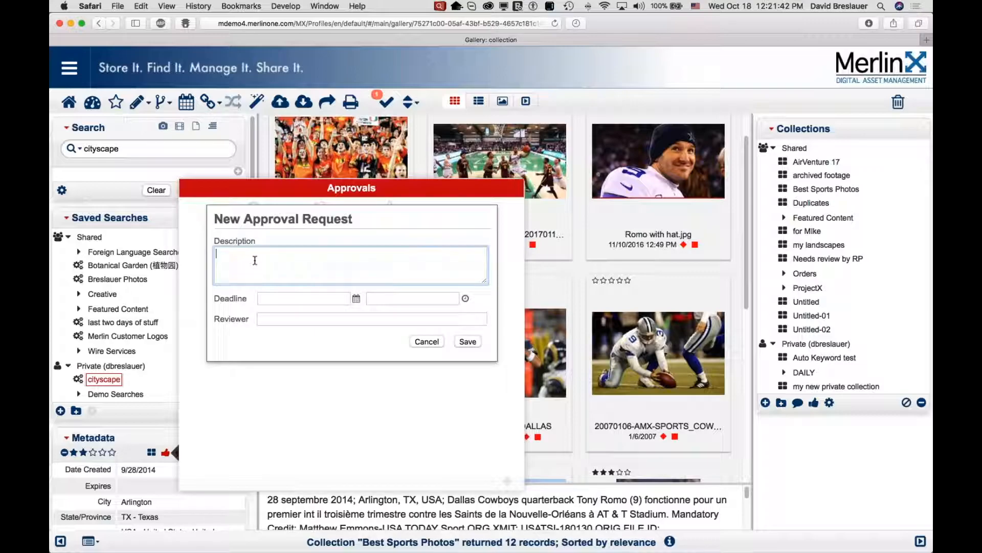
text(I need approval)
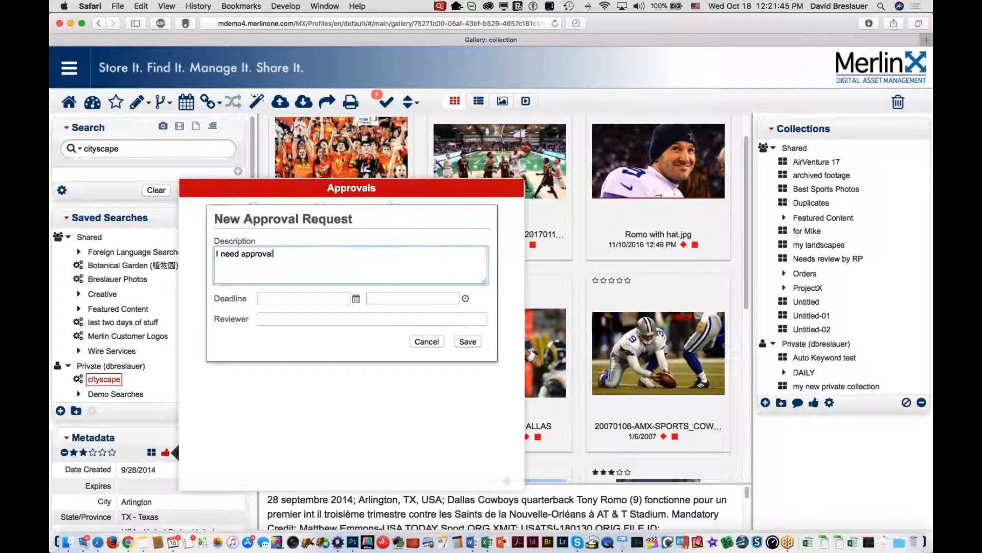
text( by leal)
key(BackSpace)
key(BackSpace)
key(BackSpace)
text(gal in order to )
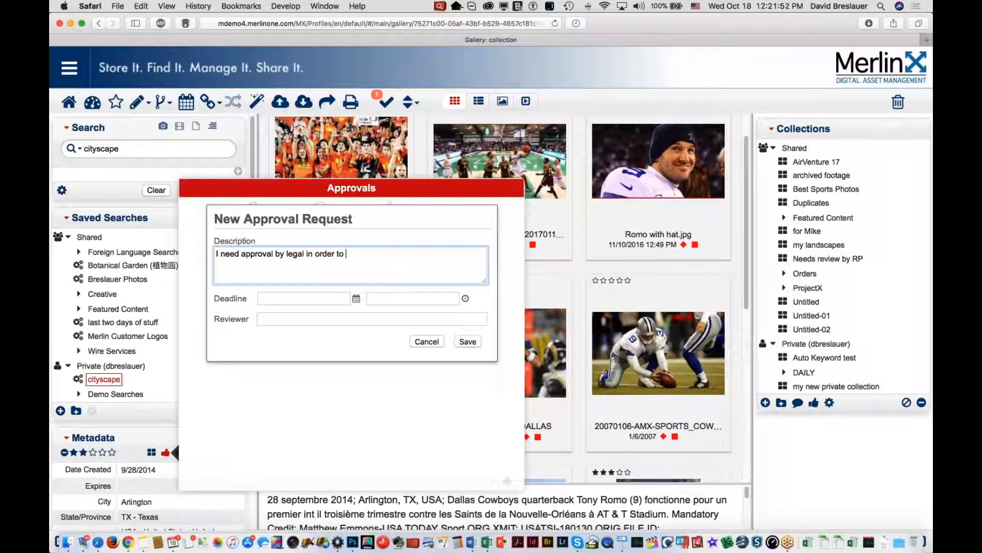
text(use this for our magazine cover.)
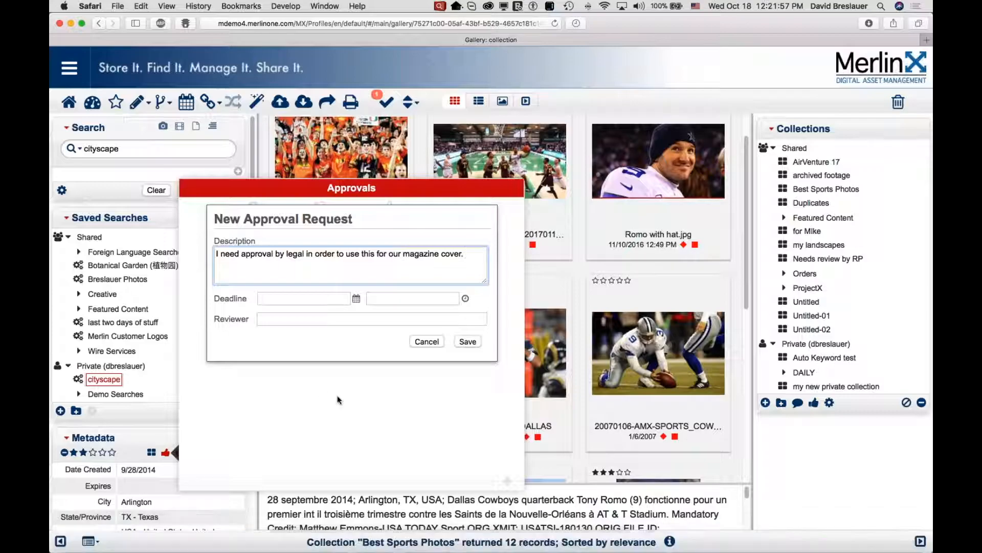
Set the approval deadline to 10/25/2017 at 12:30pm, pick the current user as reviewer, and save the request.
click(304, 299)
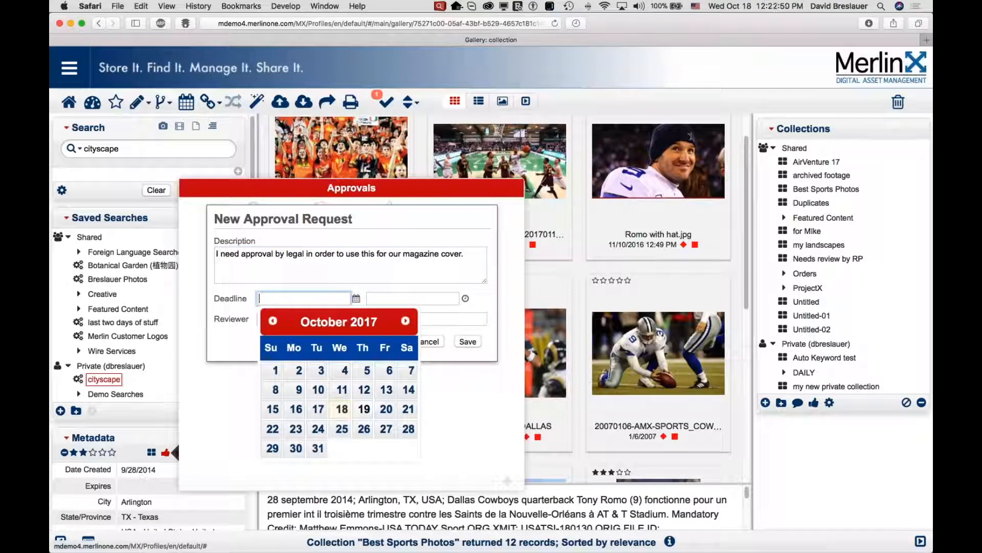
click(342, 428)
click(413, 298)
click(384, 324)
click(289, 317)
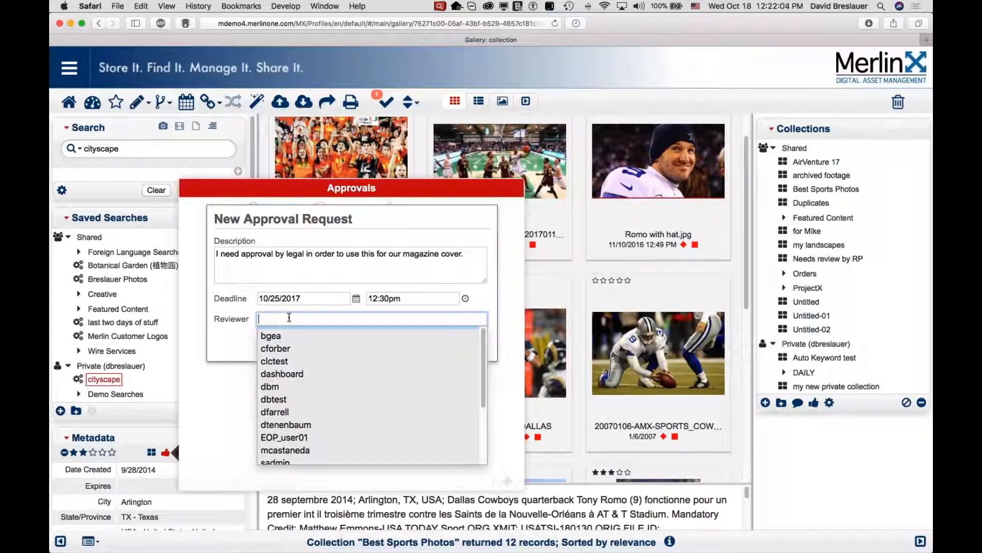
scroll(291, 362, down, 4)
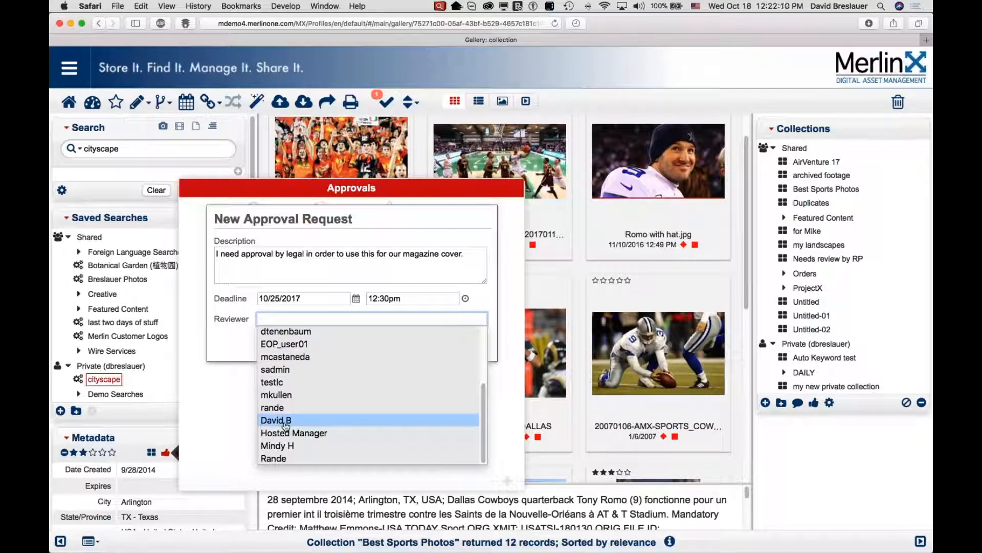
click(288, 420)
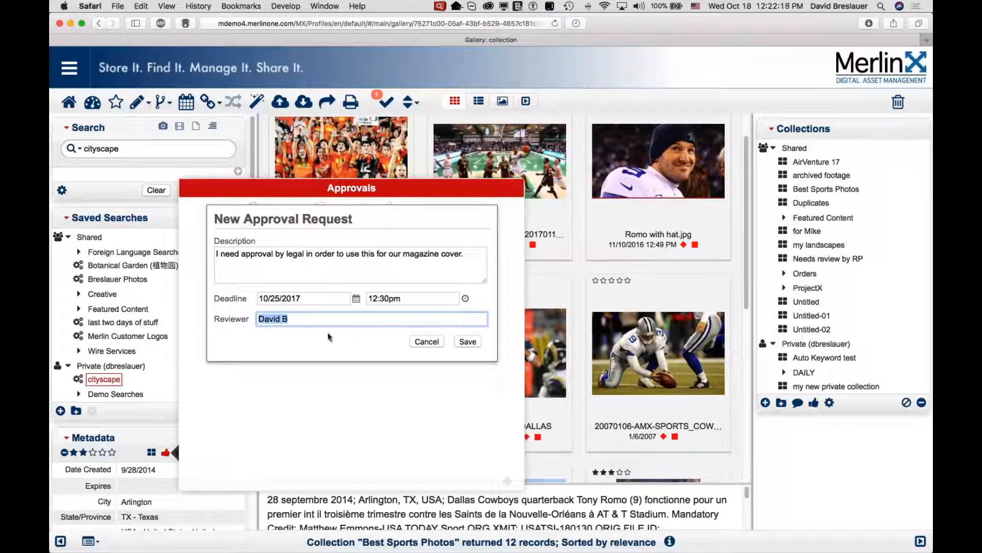
click(466, 341)
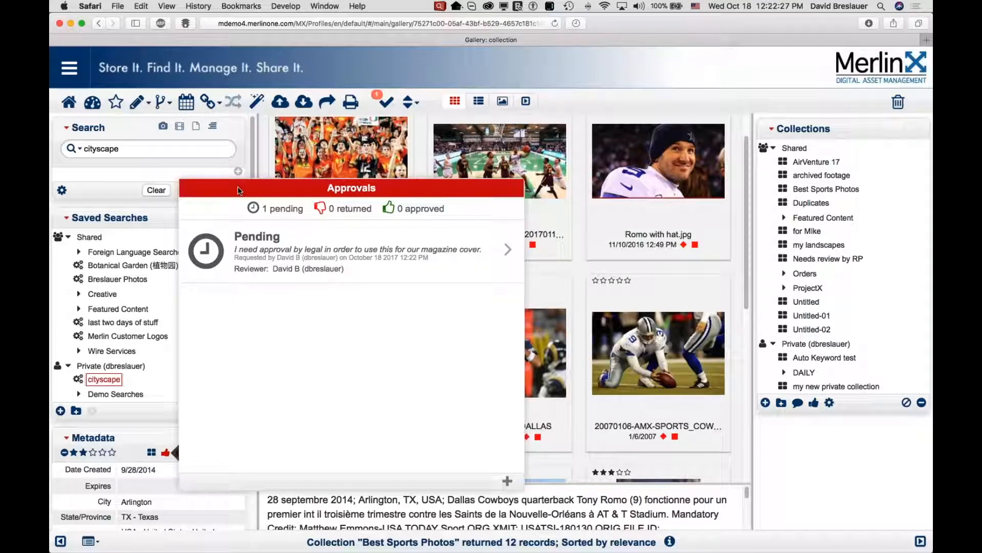
Close the approvals popup and open the new pending request from the Dashboard's awaiting-approval list.
click(214, 169)
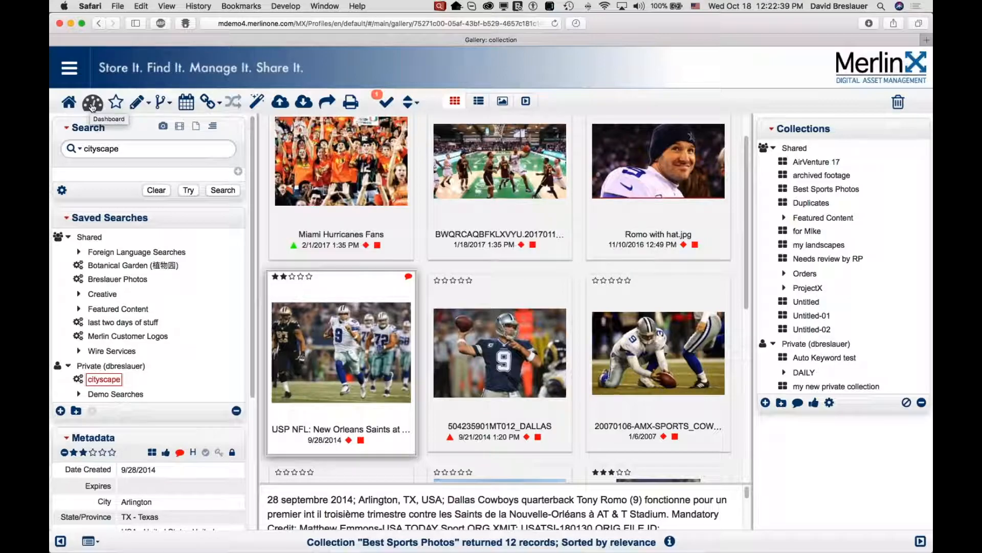
click(92, 105)
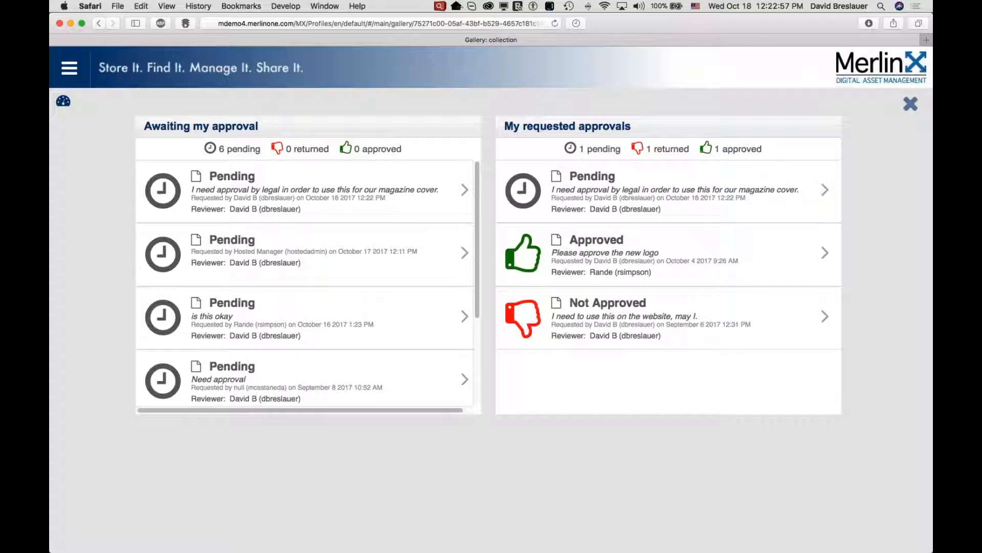
click(465, 190)
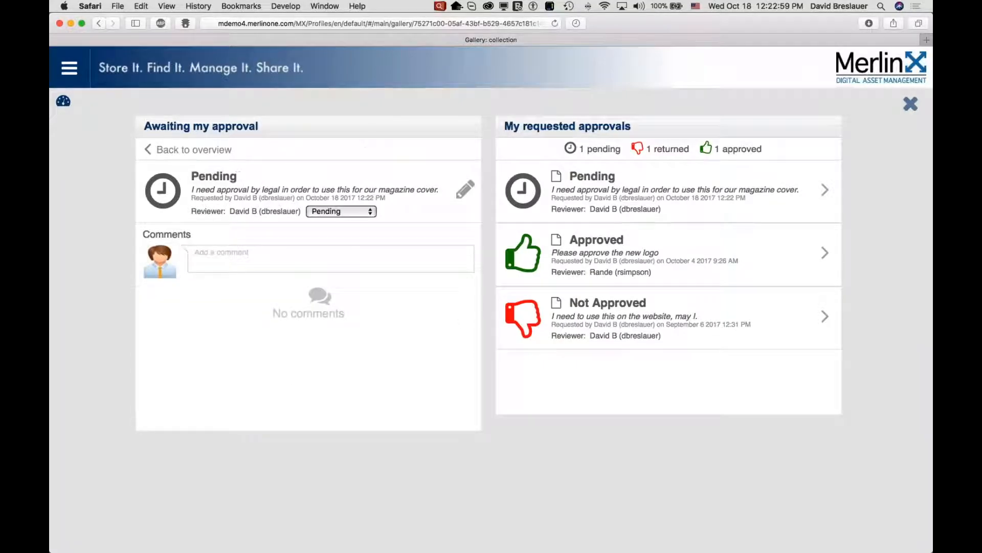
Mark the request as Approved and post the comment 'add a comment' on it.
click(352, 212)
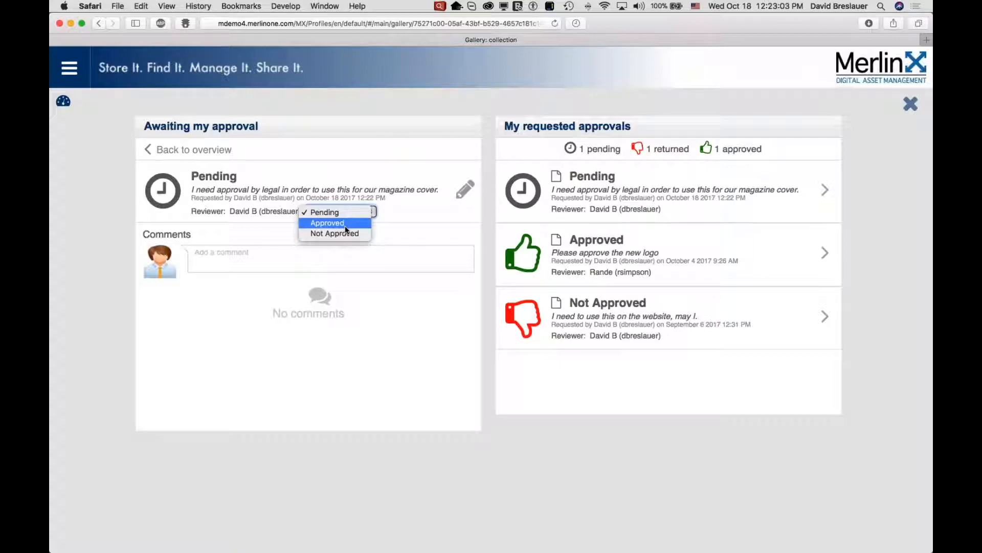
click(345, 223)
click(283, 259)
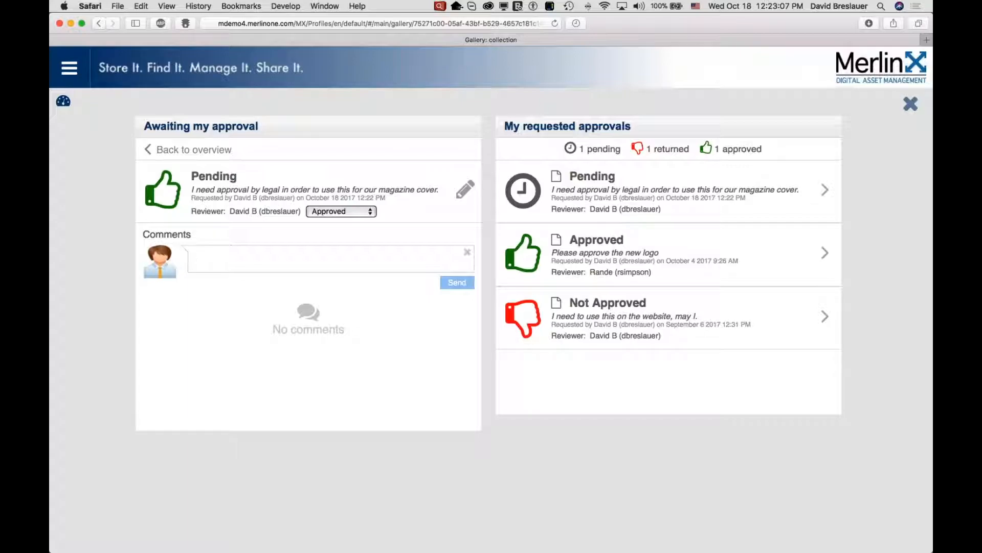
text(add a comment)
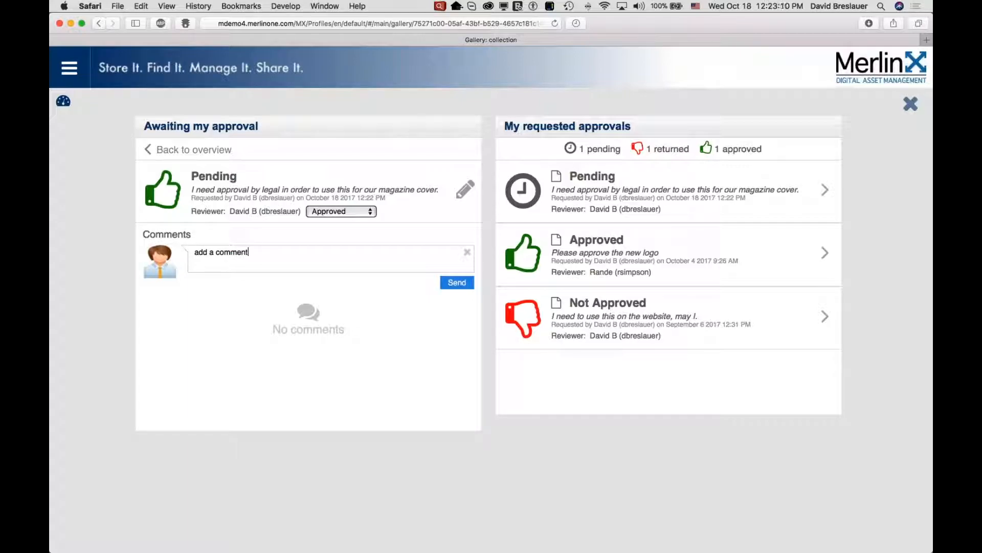
click(457, 283)
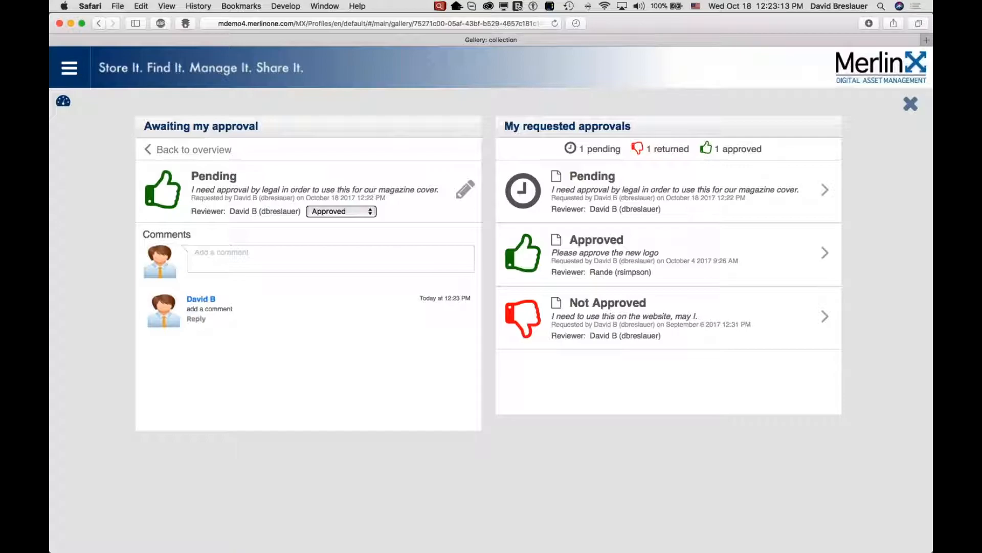
Switch to Mail and read the MerlinX notification emails in the Approval samples mailbox.
key(super+Tab)
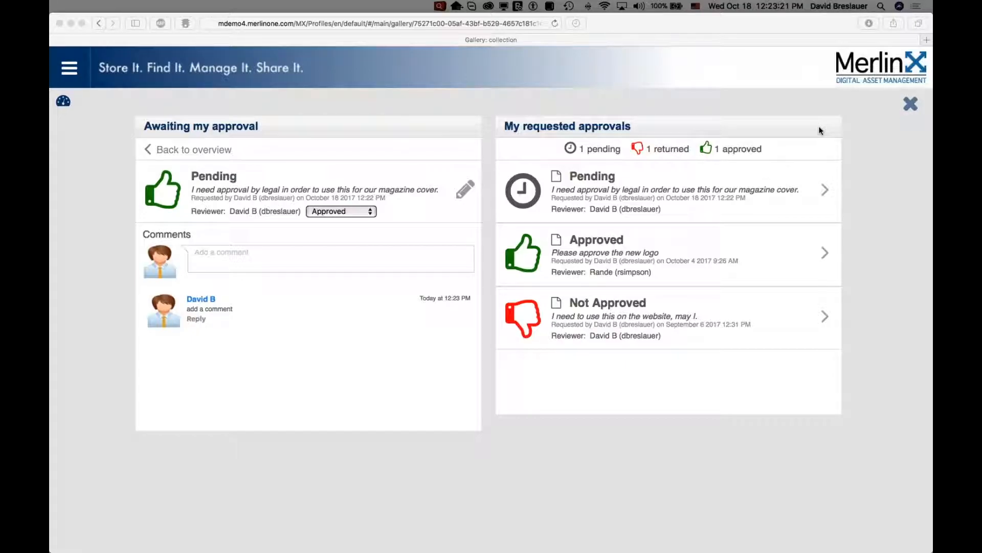
mouse_move(98, 538)
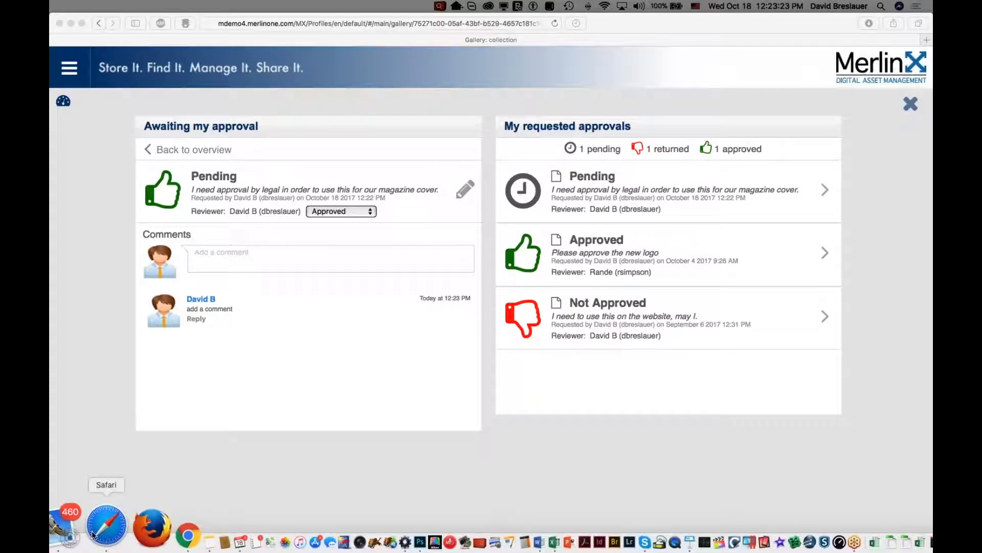
click(83, 534)
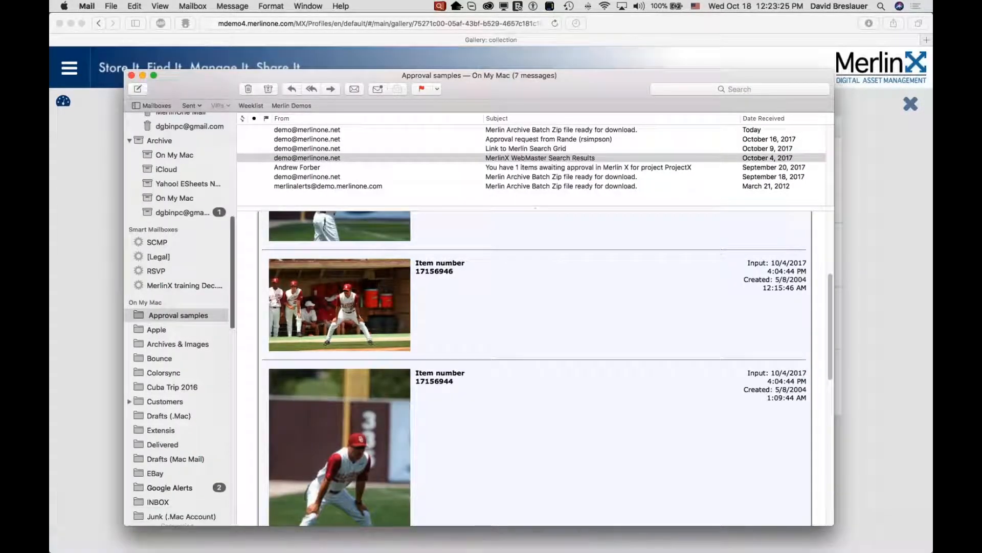
click(348, 176)
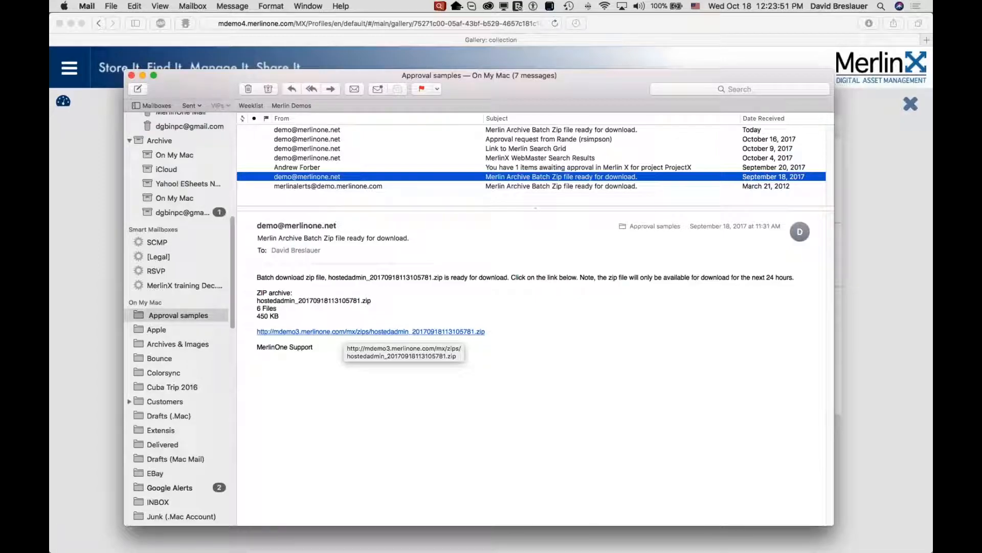
drag(752, 277, 796, 278)
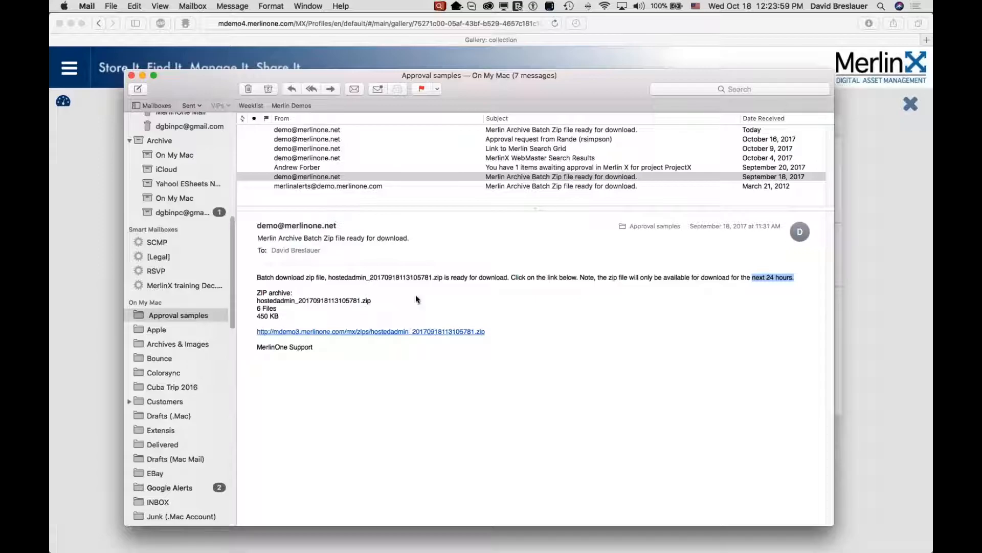
click(325, 156)
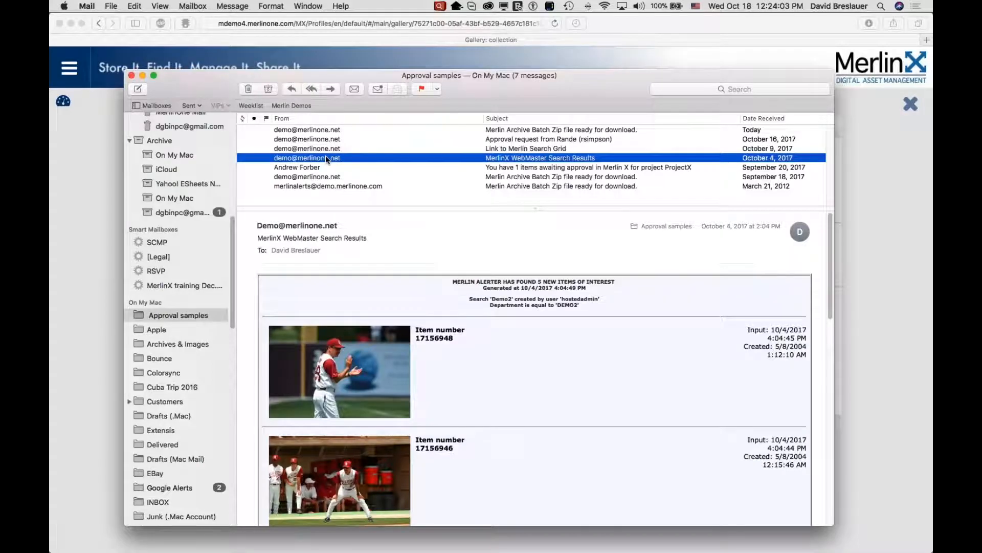
Read the search-grid link email and the approval request email, highlighting the asset ID in the request.
click(327, 148)
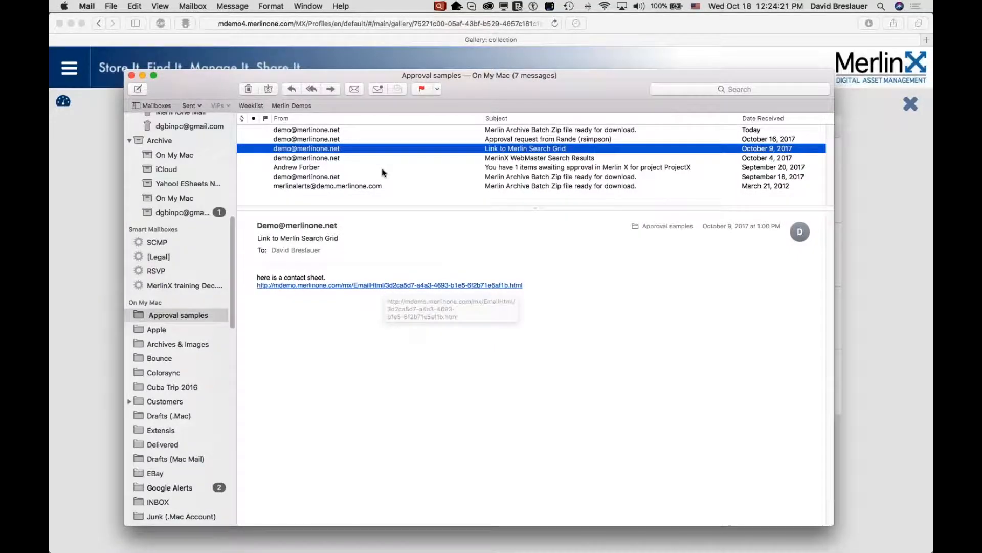
click(359, 139)
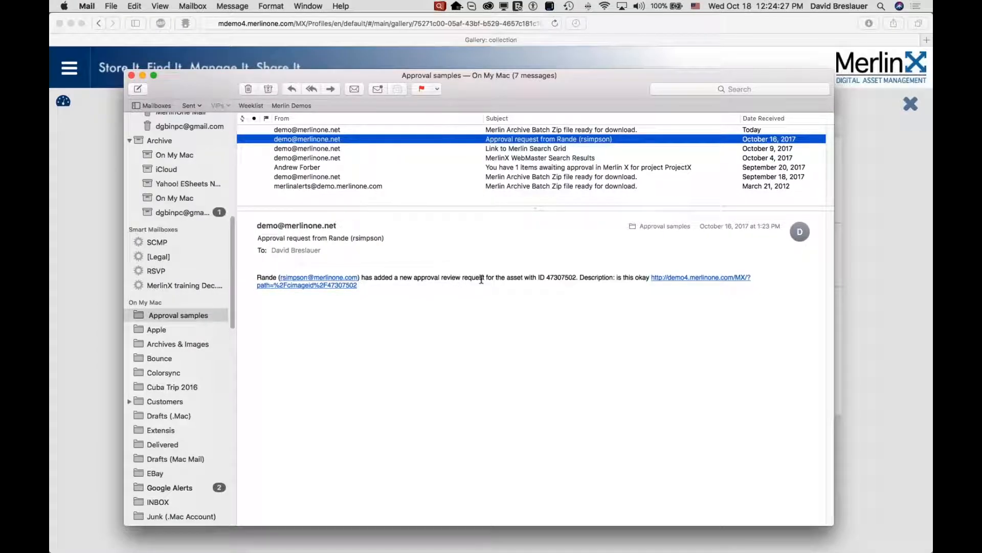
drag(546, 278, 572, 279)
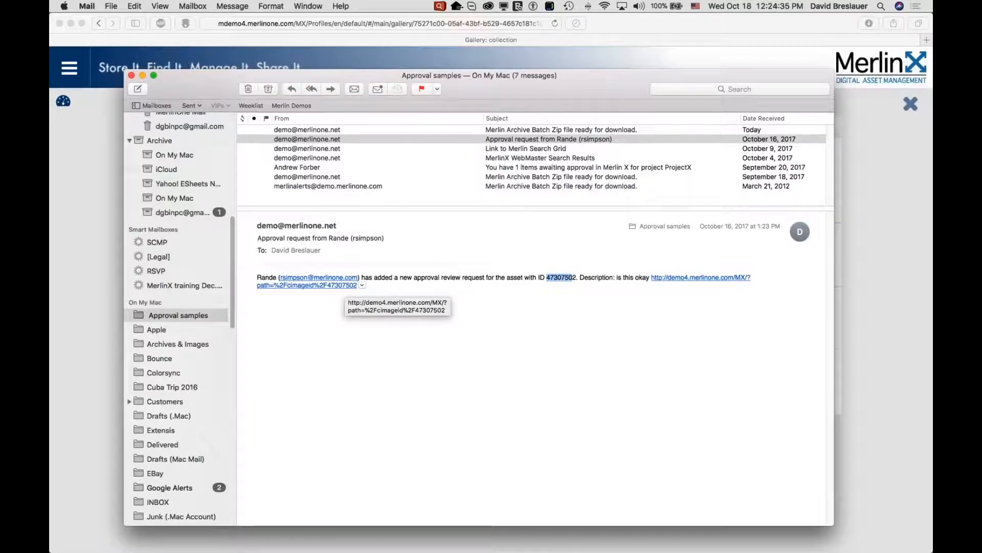
Open the approval request's asset link and log in to MerlinX with the saved admin account credentials.
click(337, 285)
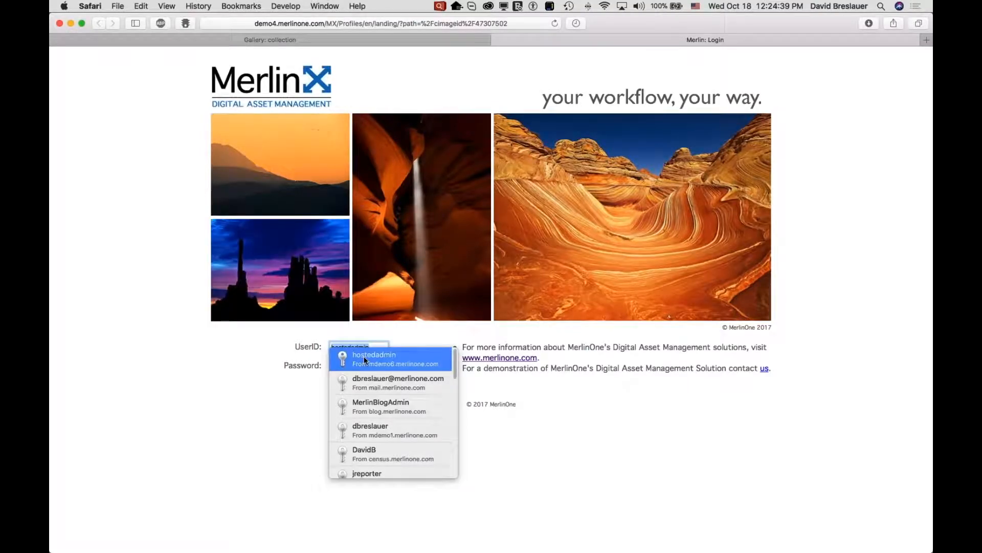
click(364, 357)
click(340, 383)
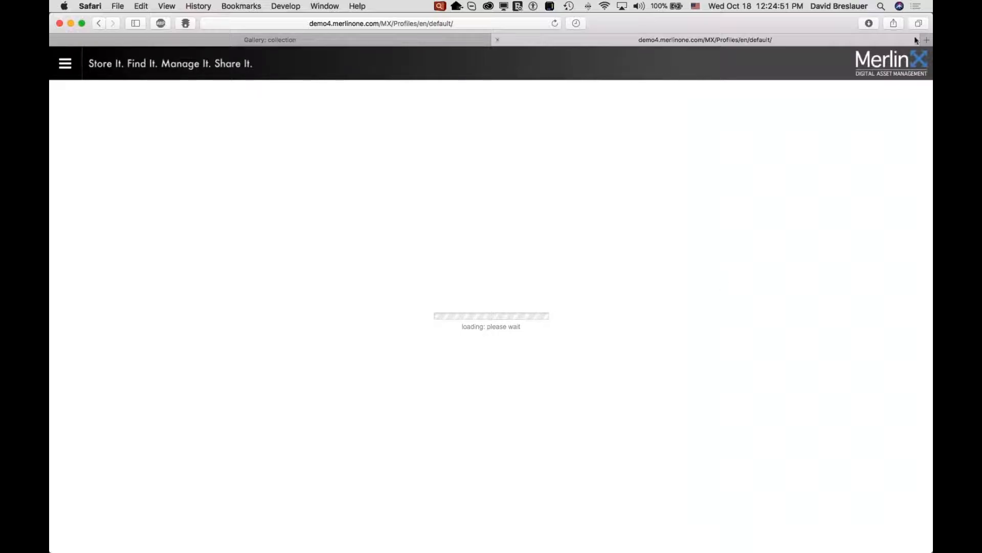
key(super+Tab)
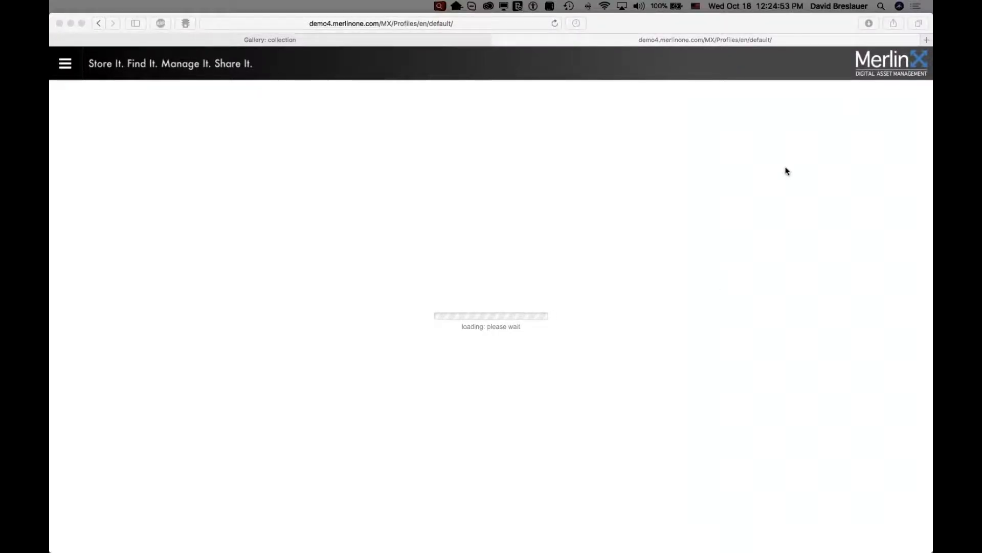